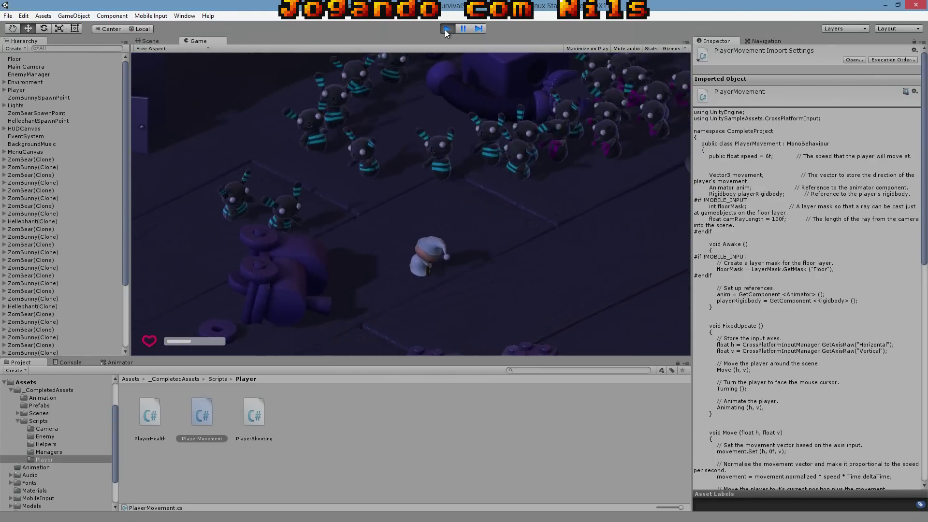
Step: Stop Play mode and open the PlayerMovement script from the Player scripts folder
click(446, 29)
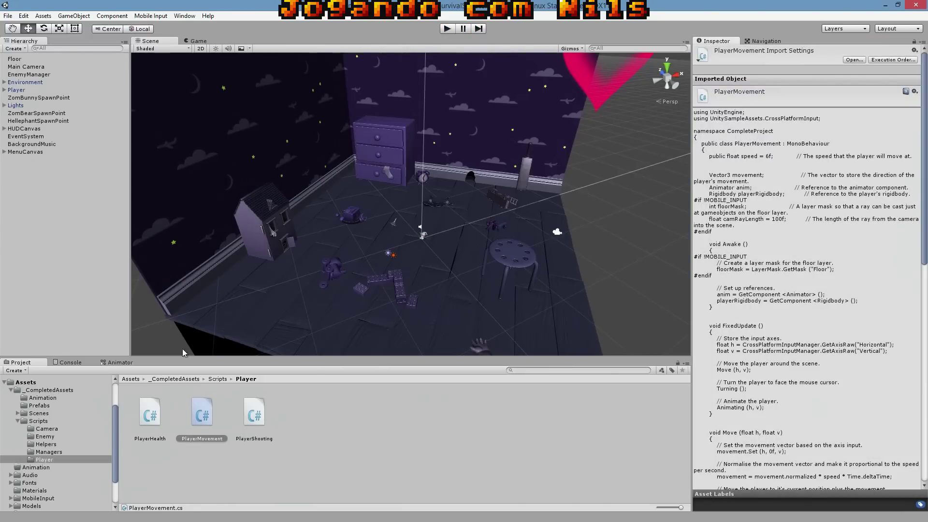
click(211, 416)
Step: Scroll down and highlight the whole FixedUpdate method in PlayerMovement.cs
scroll(362, 247, down, 2)
scroll(358, 268, down, 1)
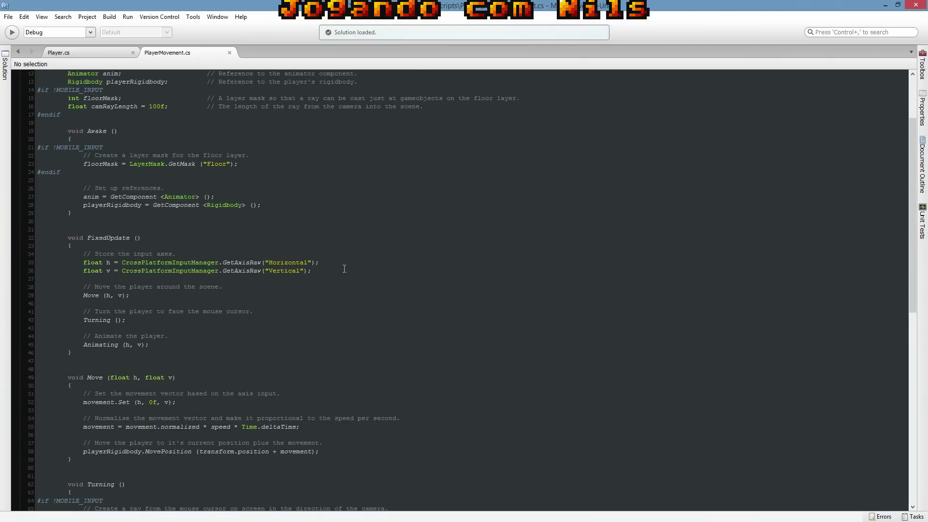
scroll(290, 251, down, 2)
drag(68, 192, 121, 311)
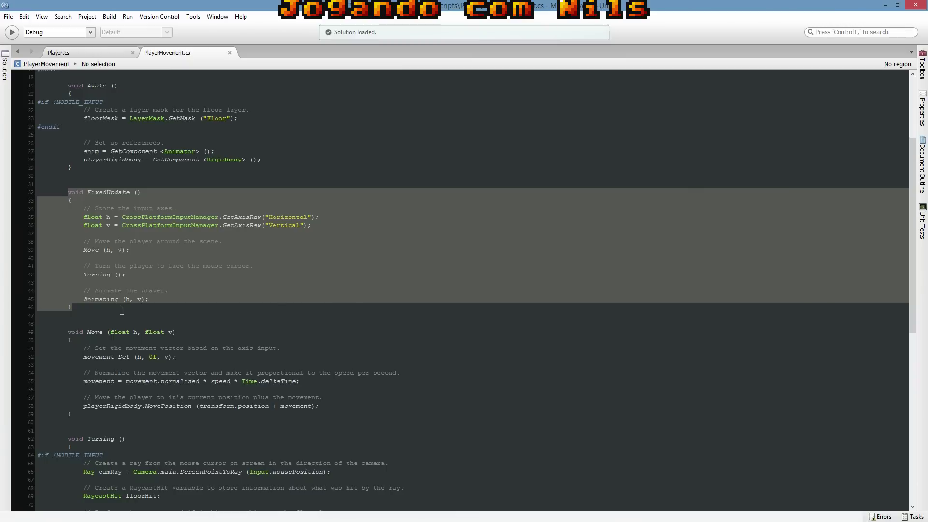
Step: Highlight FixedUpdate's input-axis lines and its Move, Turning and Animating calls, then playerRigidbody in Move
click(79, 214)
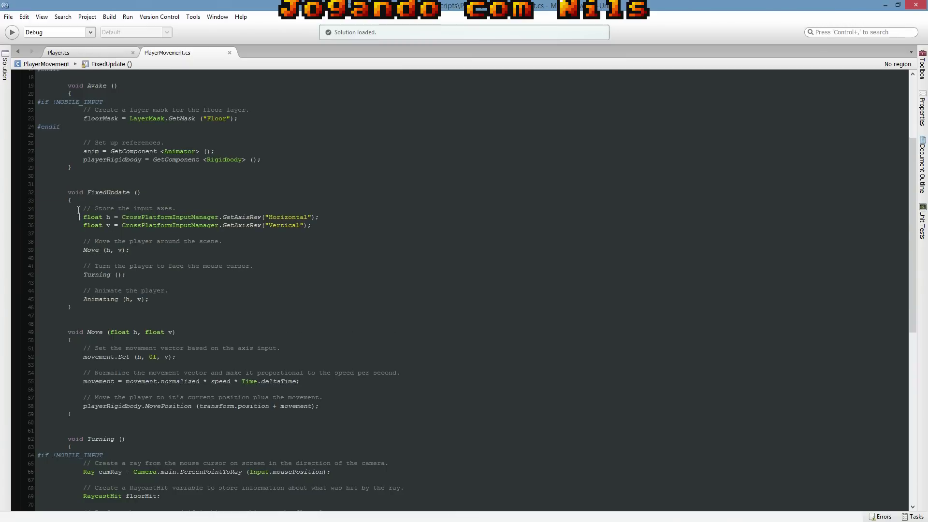
drag(79, 211, 330, 227)
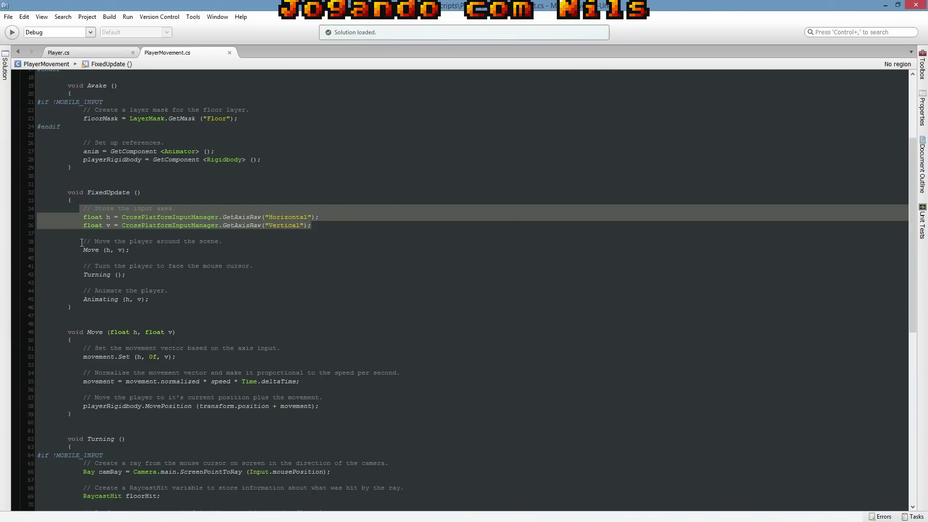
drag(81, 243, 130, 250)
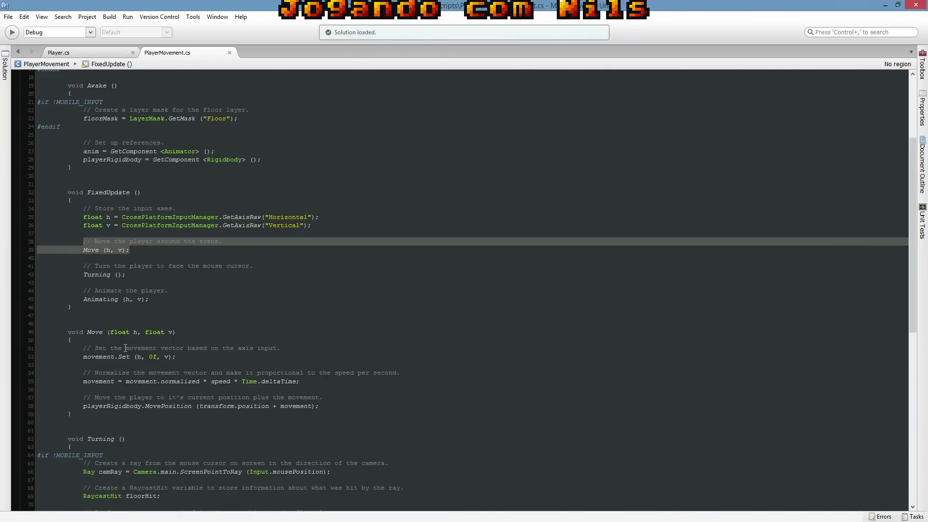
scroll(125, 348, down, 2)
drag(83, 219, 150, 254)
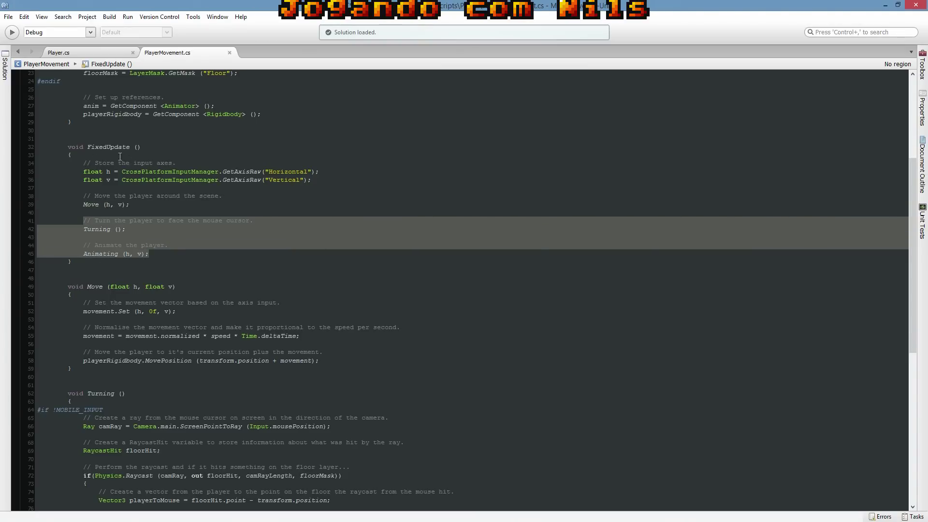
scroll(144, 293, down, 4)
scroll(144, 293, down, 2)
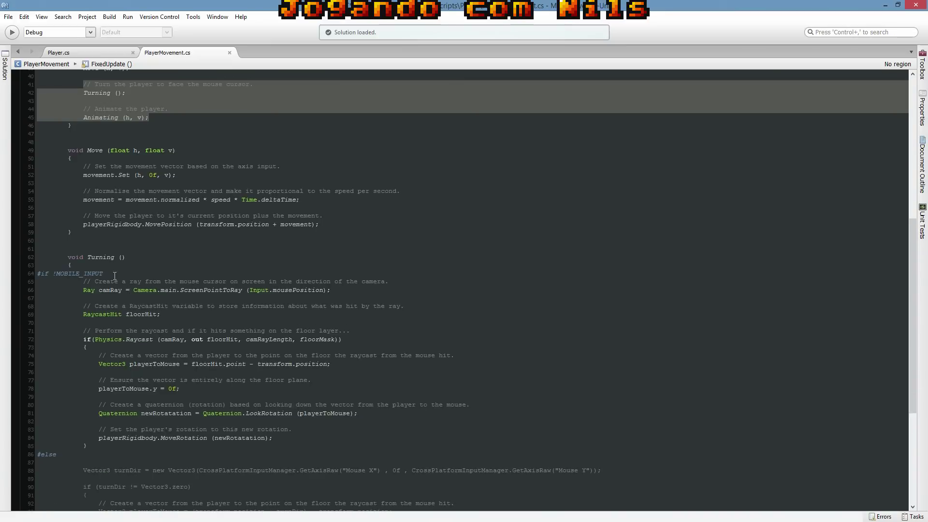
drag(83, 224, 144, 223)
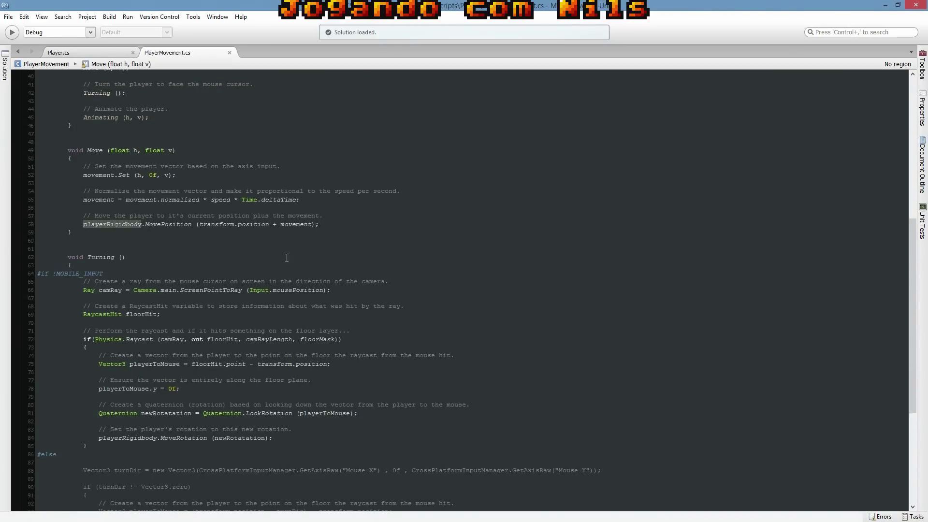
Step: Check the Player object's Inspector components, including Rigidbody, in Unity, then return to MonoDevelop
key(alt+Tab)
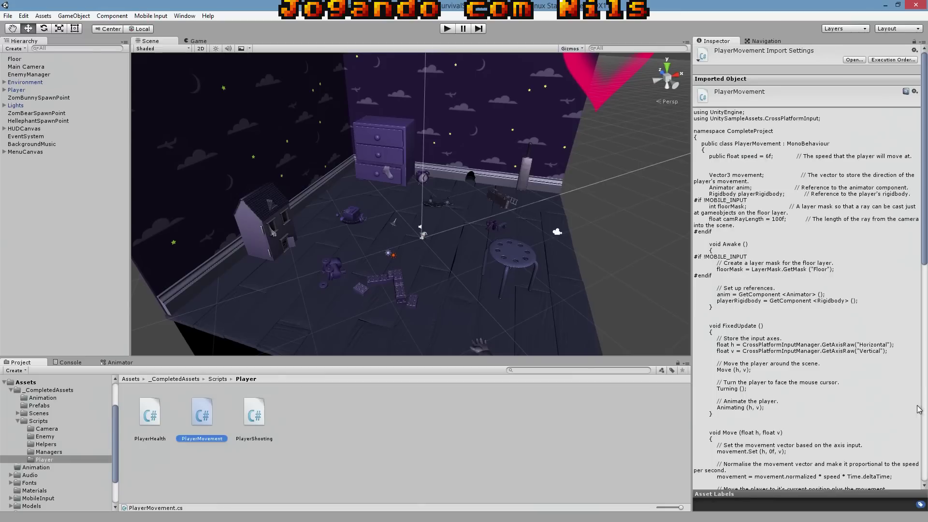
click(17, 90)
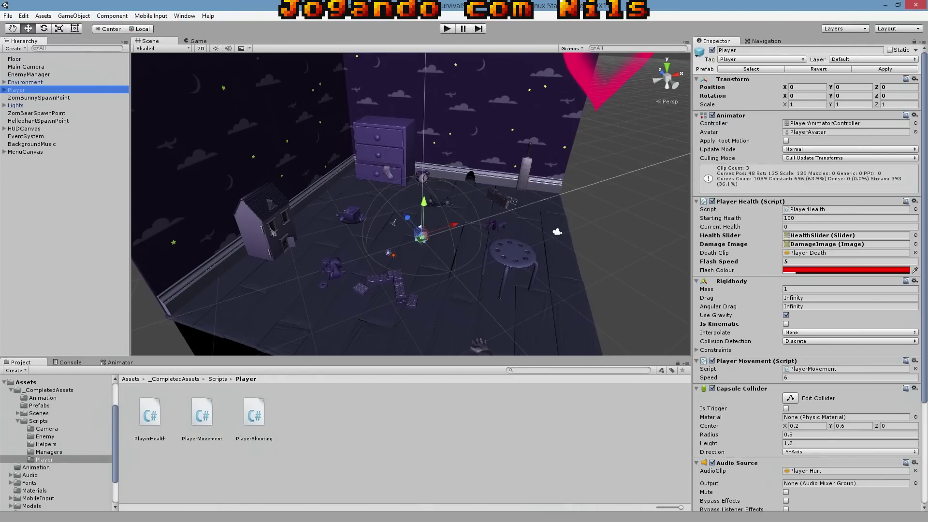
key(alt+Tab)
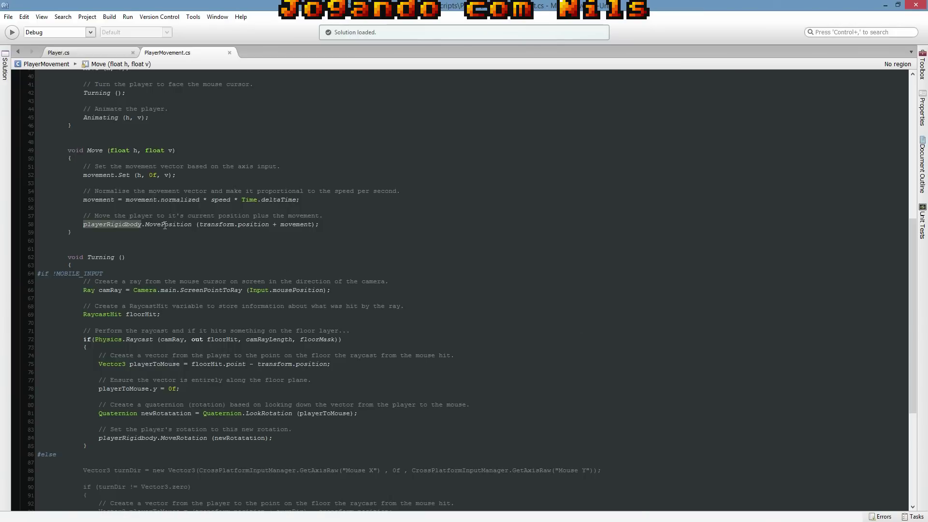
click(164, 225)
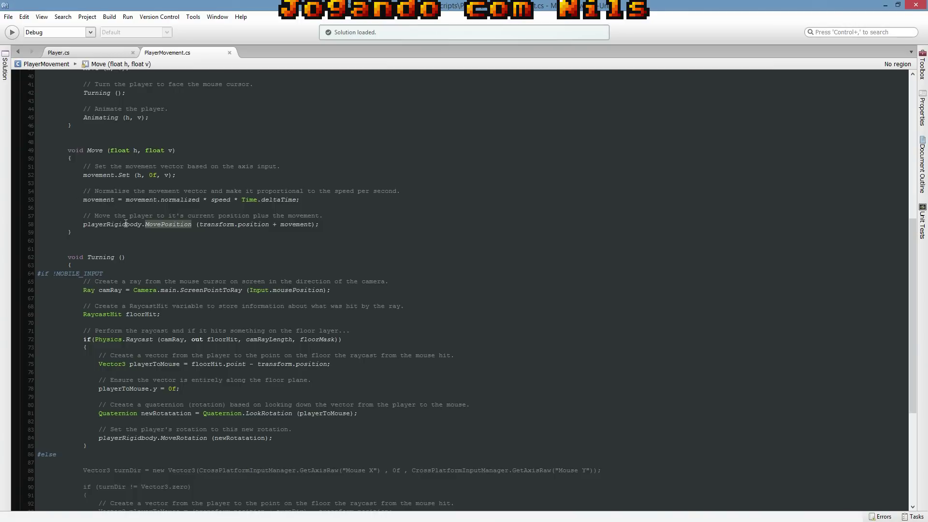
mouse_move(113, 225)
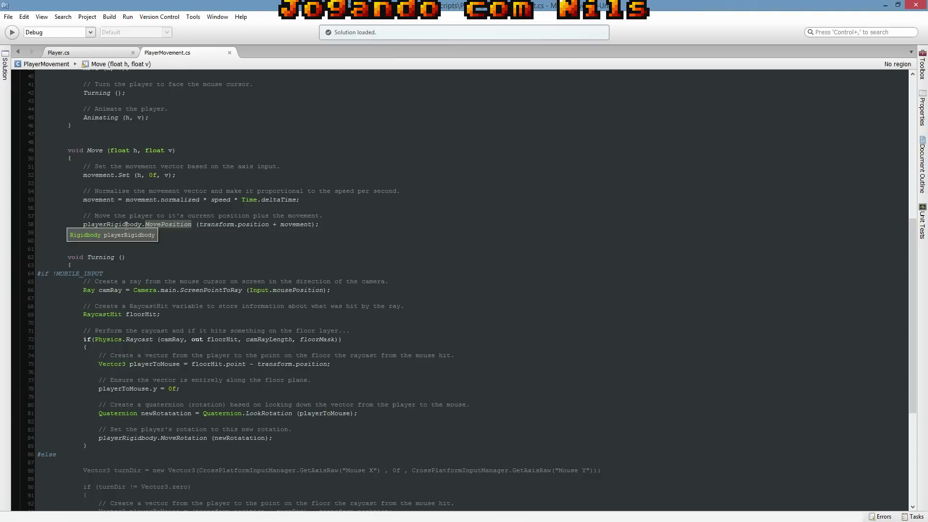
click(112, 280)
scroll(120, 282, down, 5)
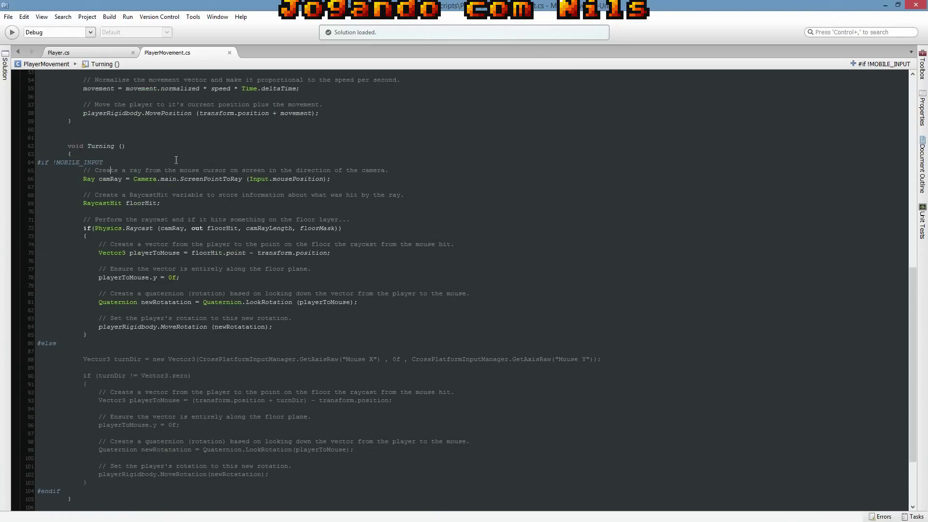
click(179, 328)
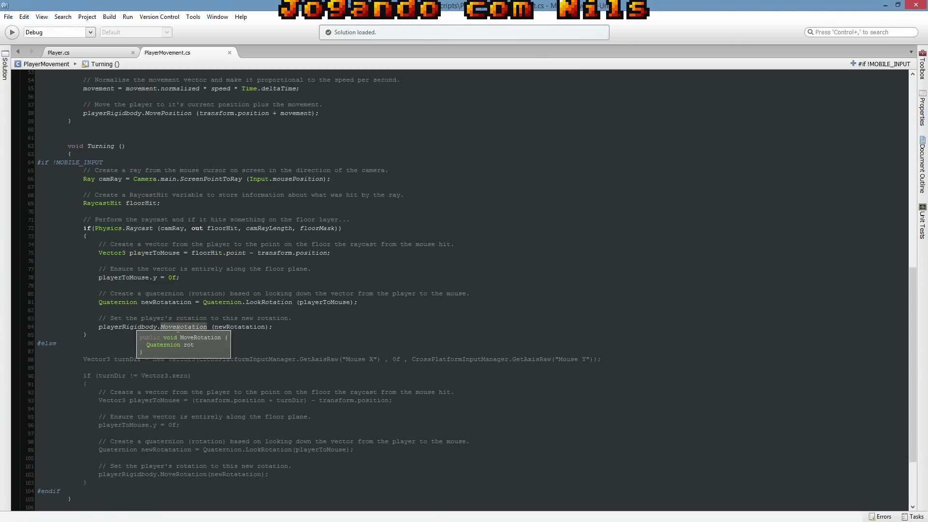
scroll(172, 328, down, 2)
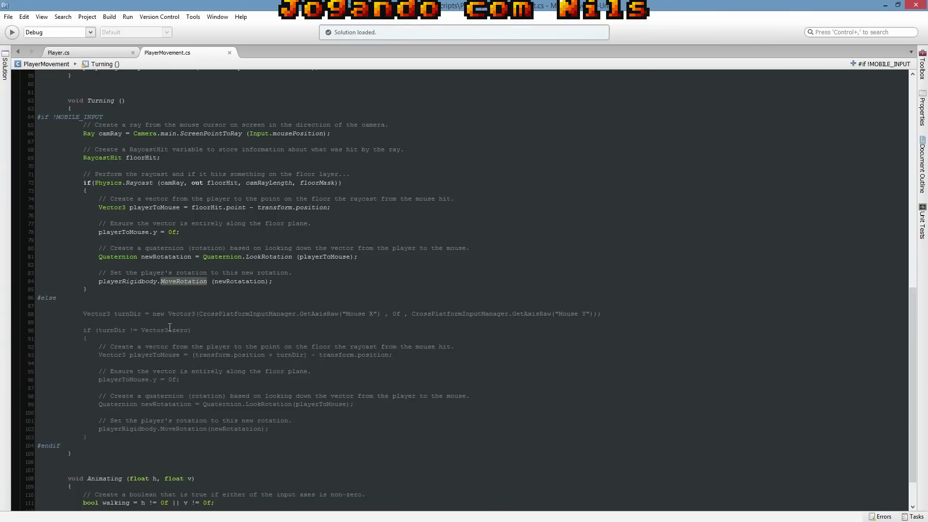
click(135, 280)
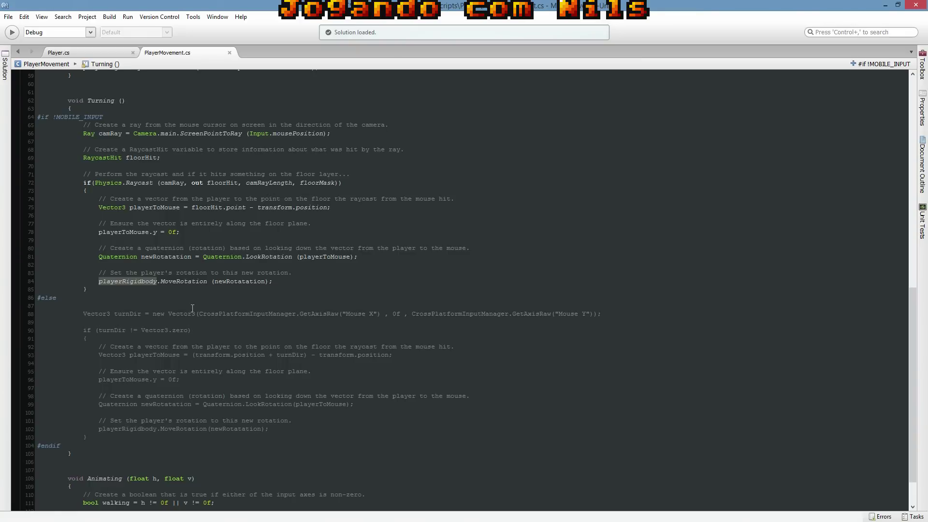
mouse_move(184, 282)
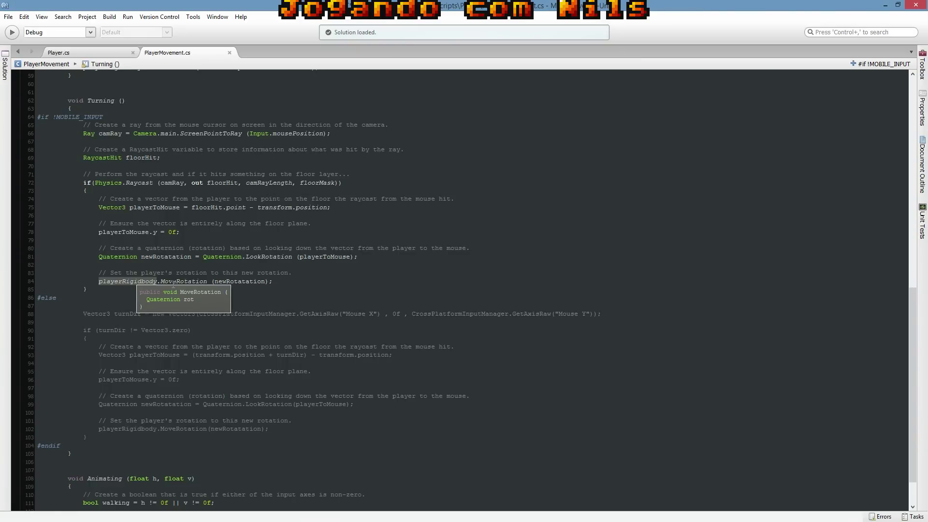
scroll(125, 304, down, 2)
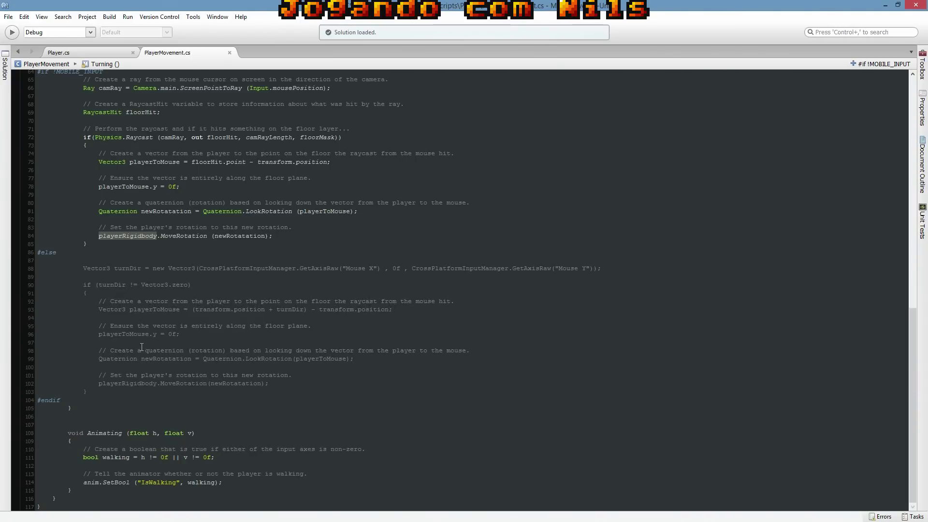
scroll(163, 295, up, 2)
scroll(163, 294, up, 2)
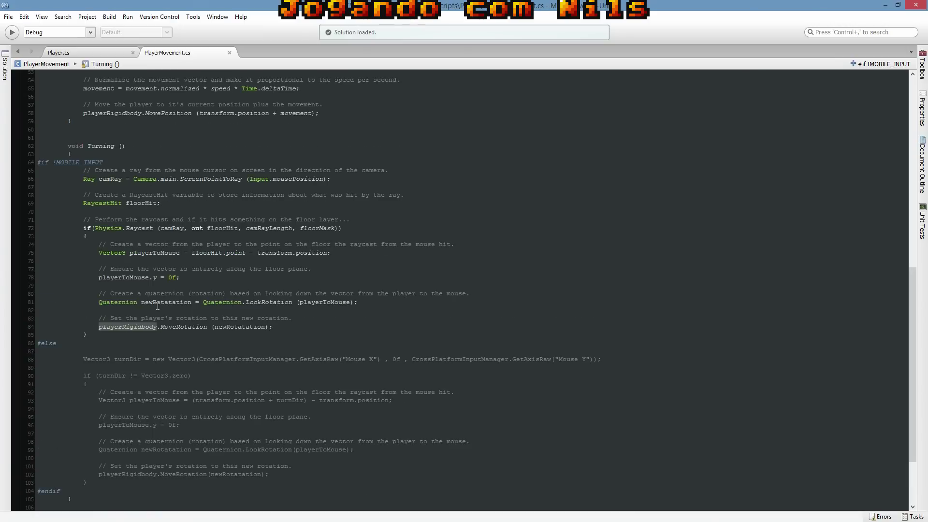
scroll(159, 301, up, 4)
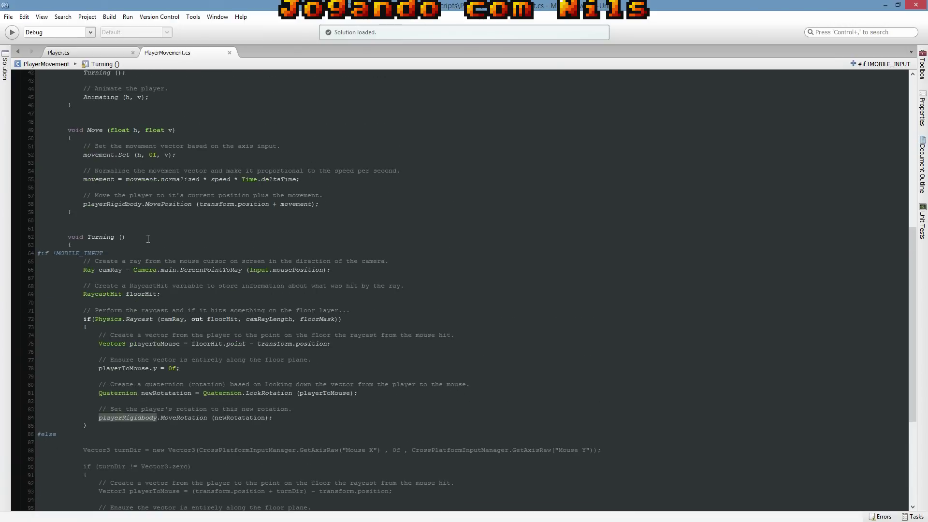
scroll(148, 238, up, 4)
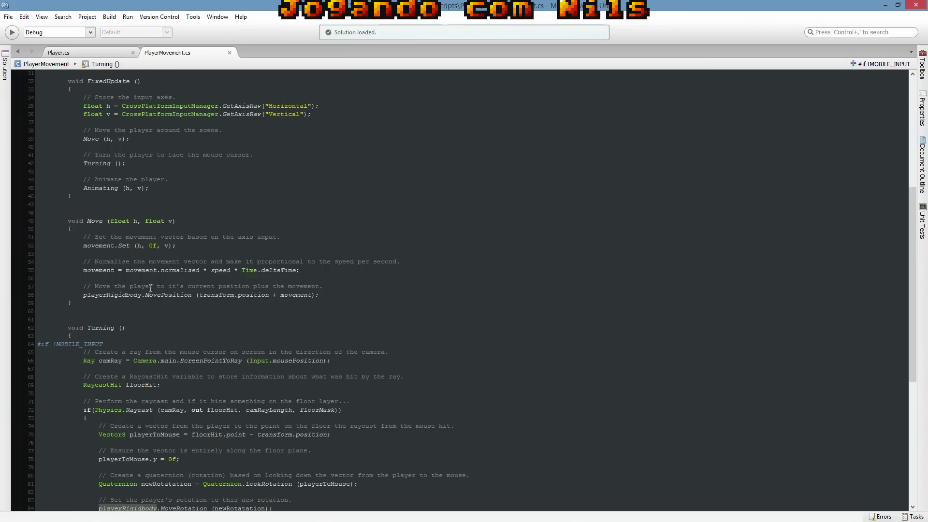
Step: Point out MovePosition, FixedUpdate, the Move call and playerRigidbody, then return to Unity
click(176, 296)
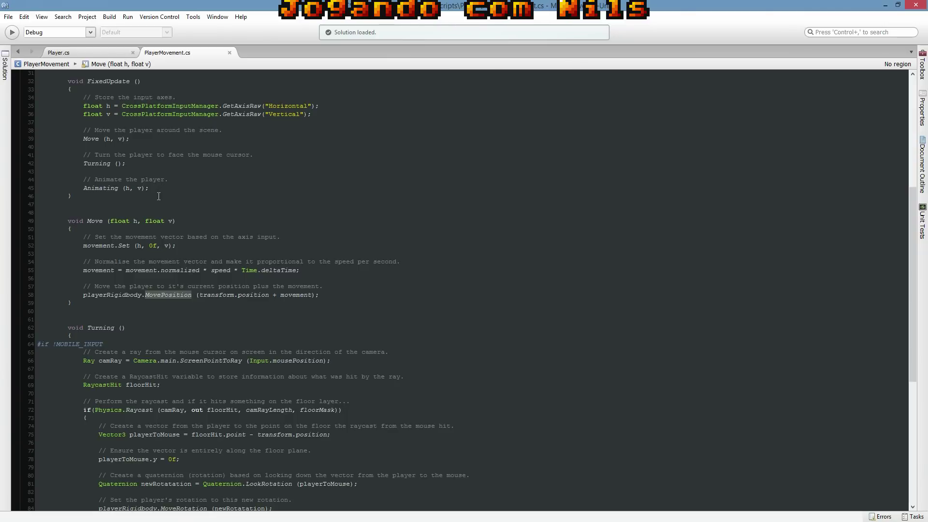
click(125, 83)
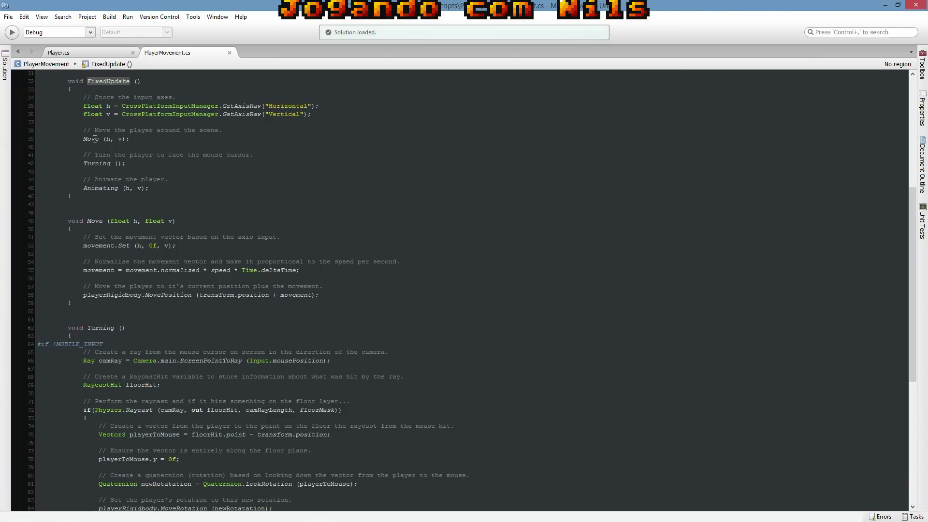
mouse_move(91, 138)
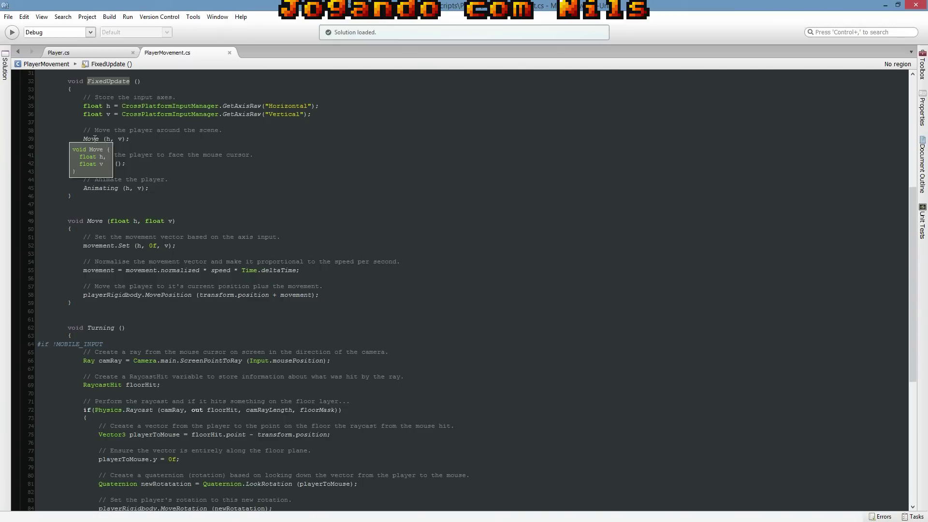
click(95, 139)
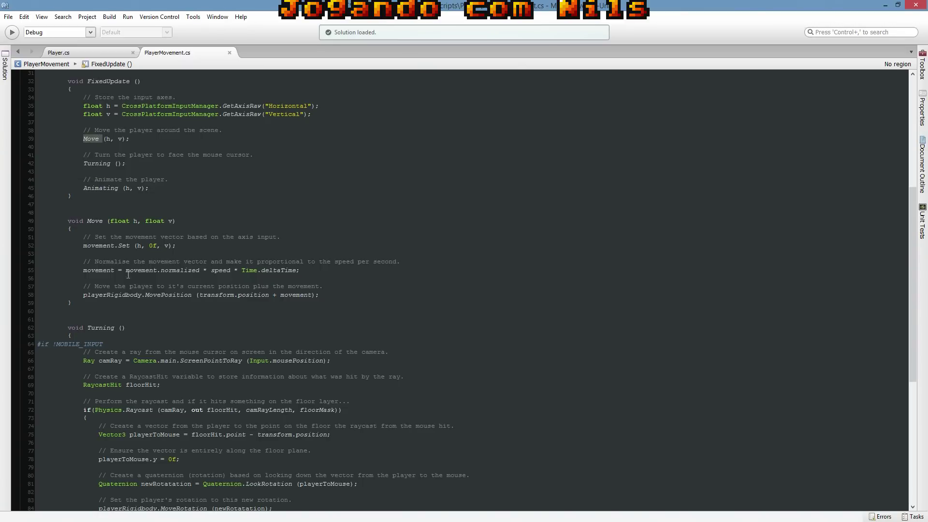
click(111, 295)
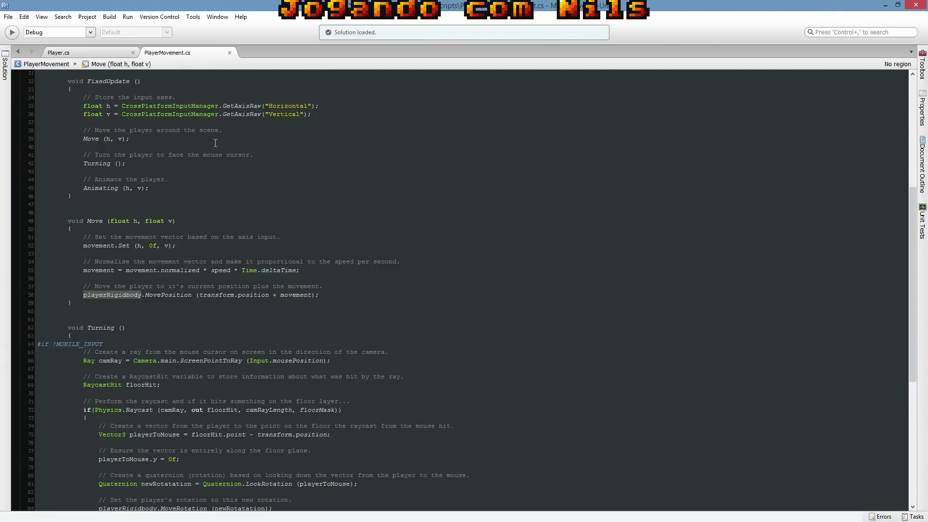
click(92, 53)
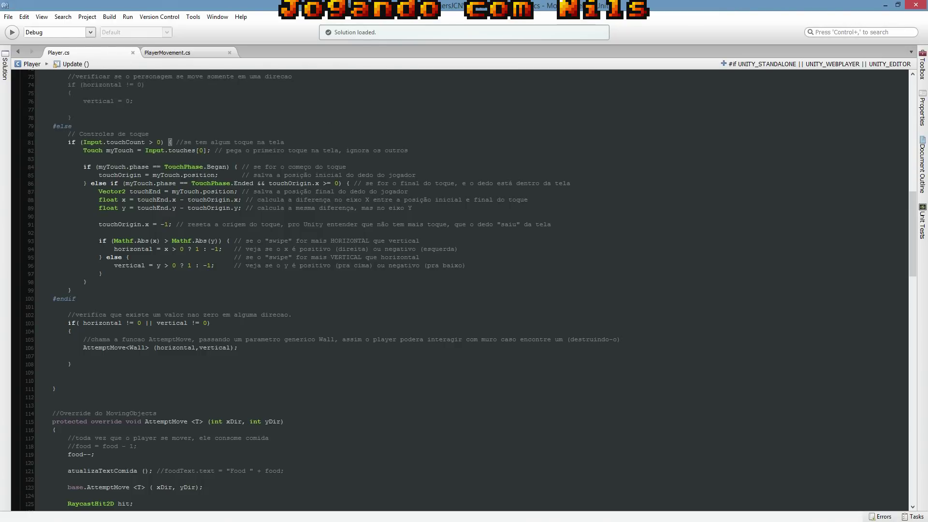
key(alt+Tab)
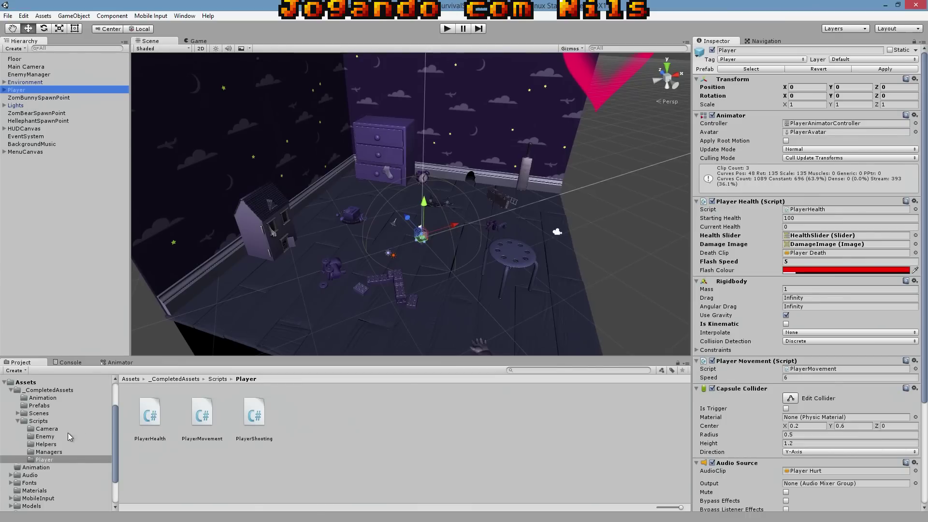
Step: Inspect the ZomBear prefab, then open EnemyMovement from Scripts > Enemy in MonoDevelop
click(44, 406)
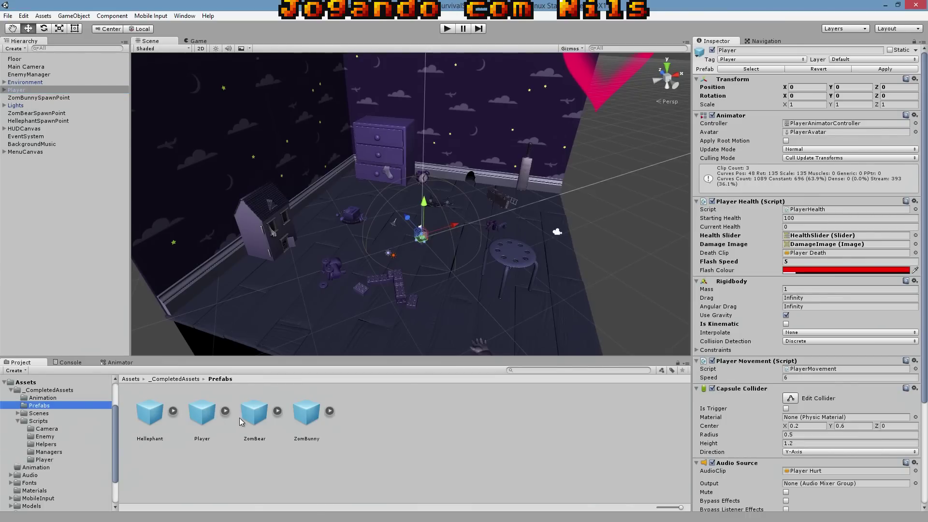
click(264, 417)
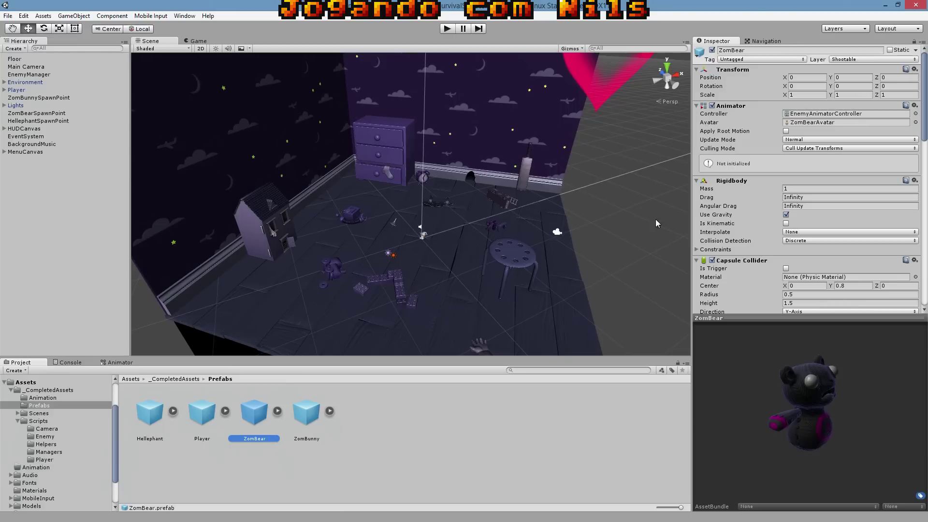
click(45, 436)
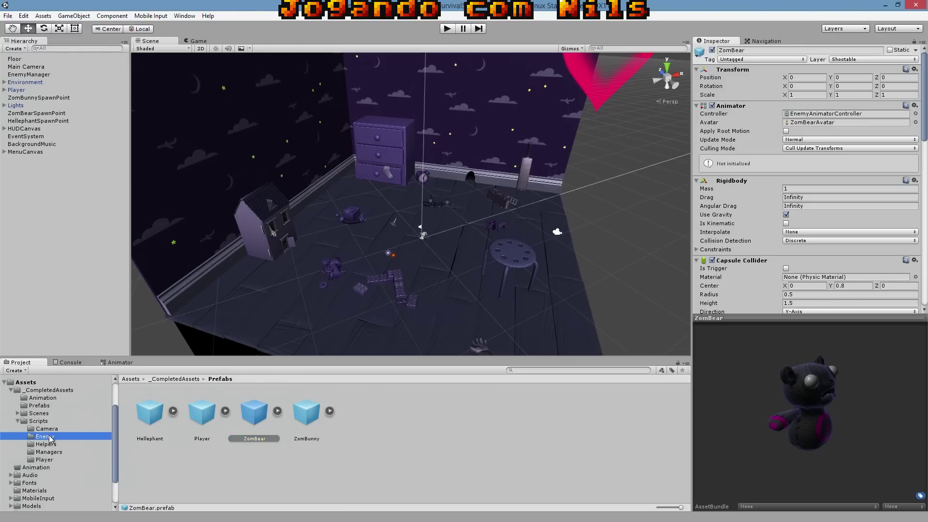
click(250, 415)
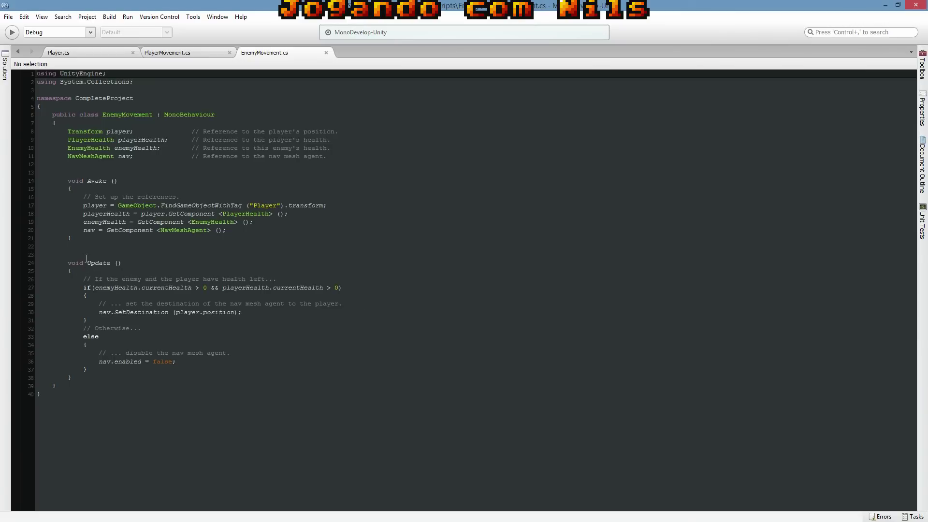
Step: Highlight EnemyMovement's Update declaration and body, point to SetDestination, then return to Unity
drag(86, 258, 130, 266)
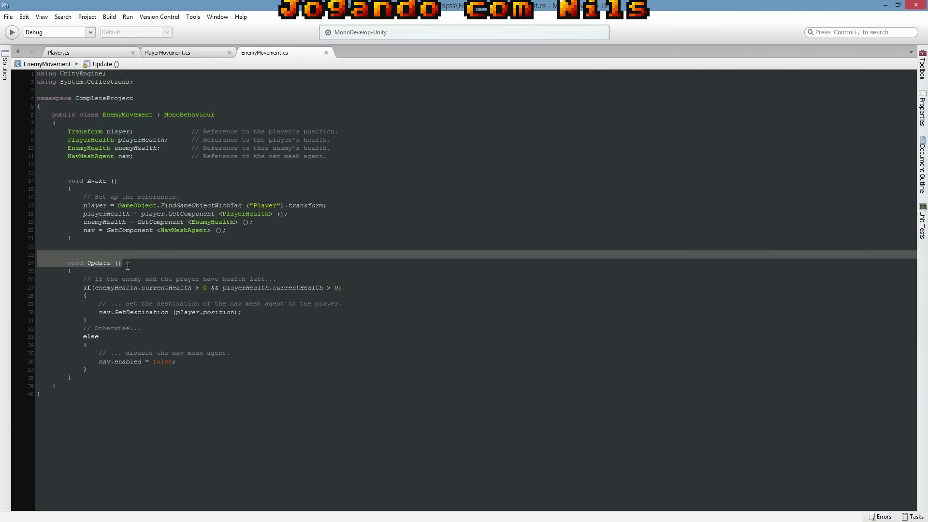
drag(76, 278, 129, 368)
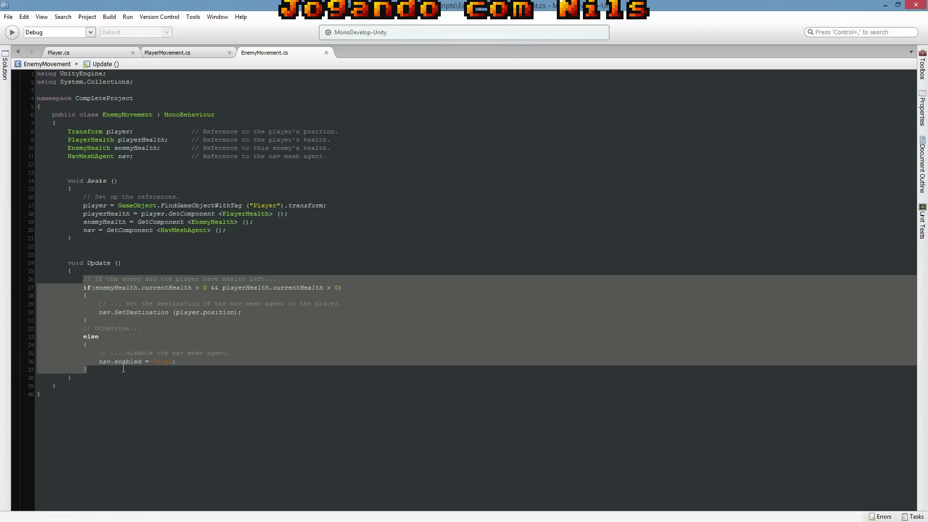
mouse_move(140, 312)
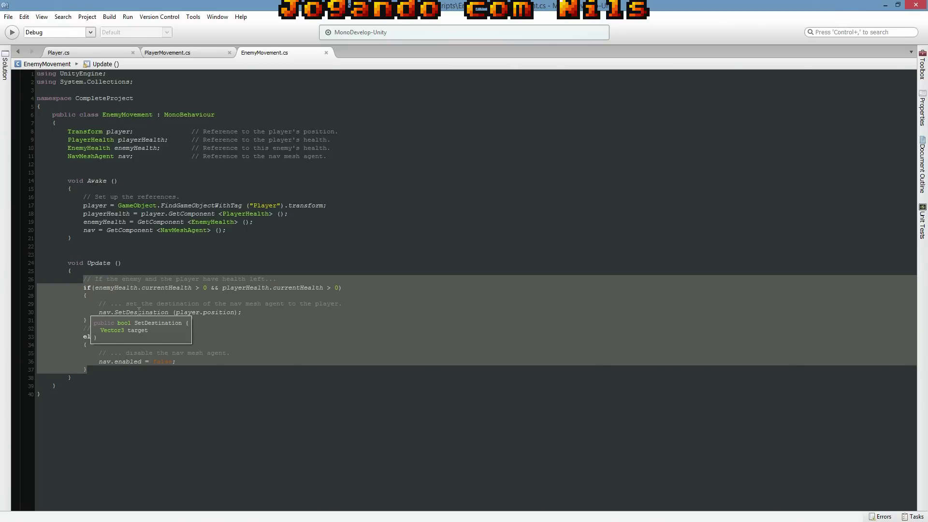
click(139, 311)
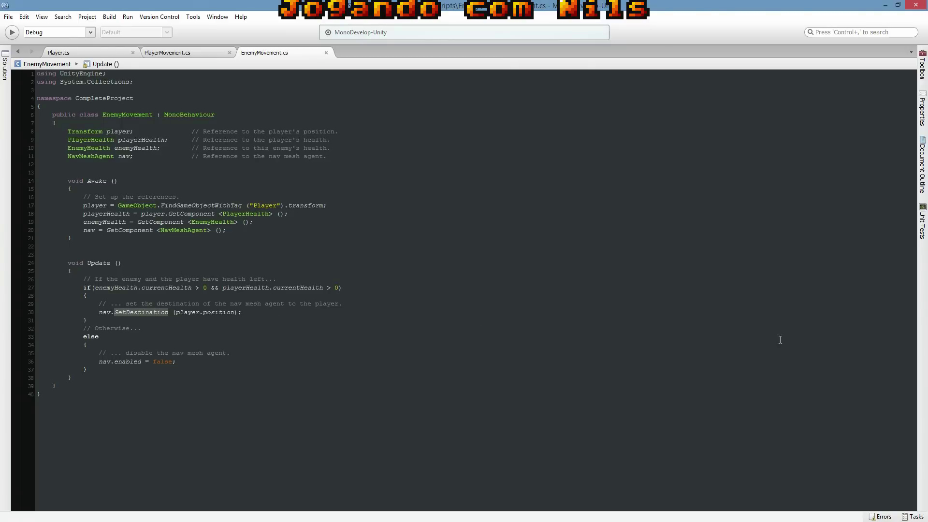
click(13, 19)
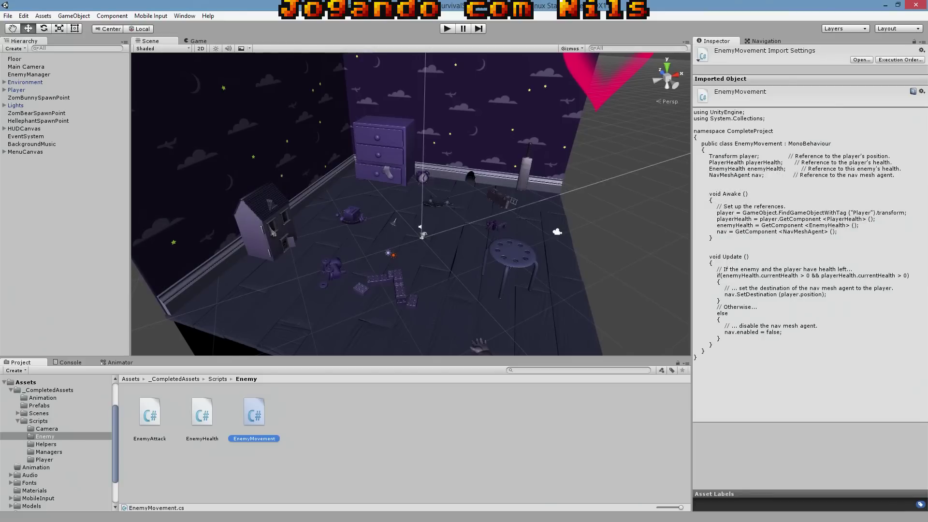
Step: Open the ScavengersJCN project from recent projects, discarding the current scene's changes
click(7, 15)
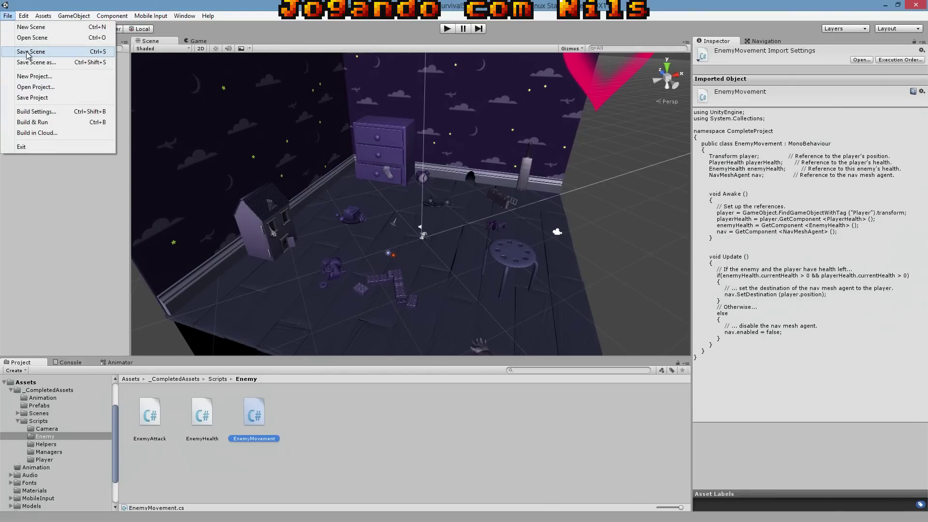
click(136, 87)
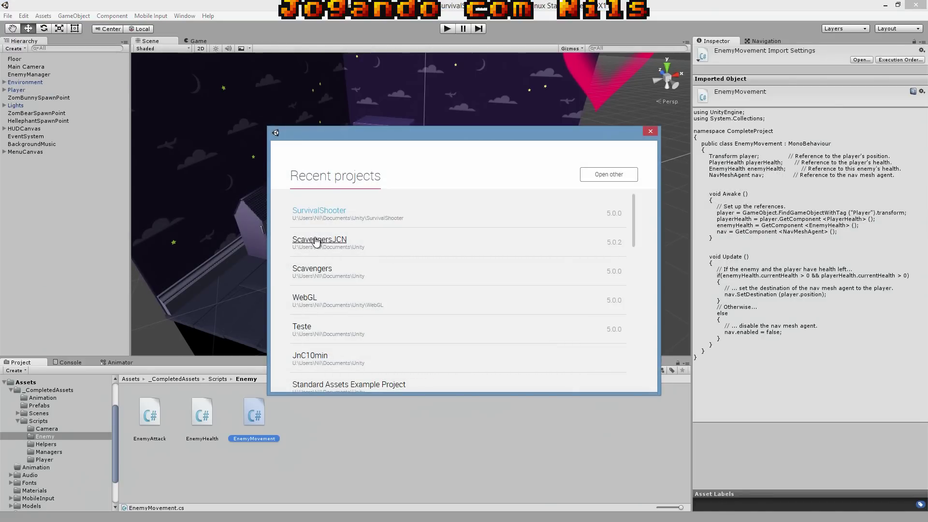
click(316, 242)
click(517, 288)
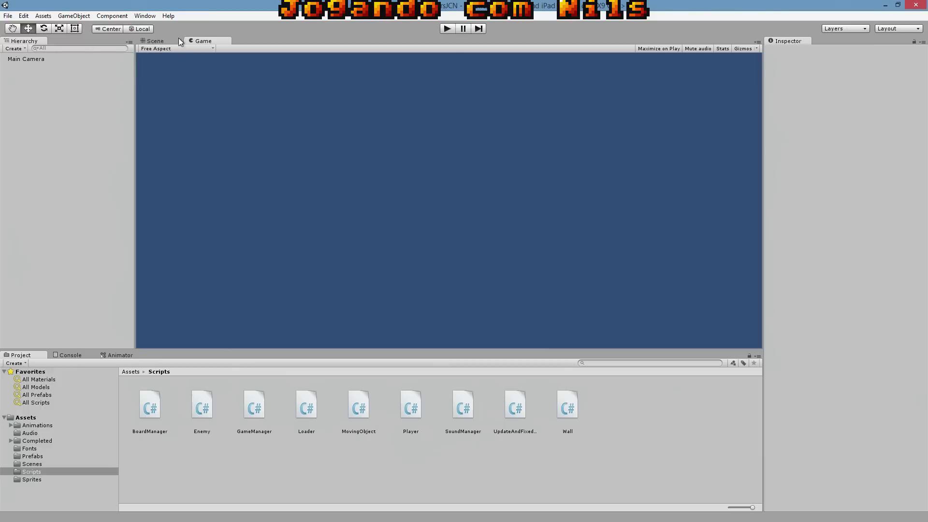
Step: Open the Main scene from the Scenes folder and start playing the game
click(35, 458)
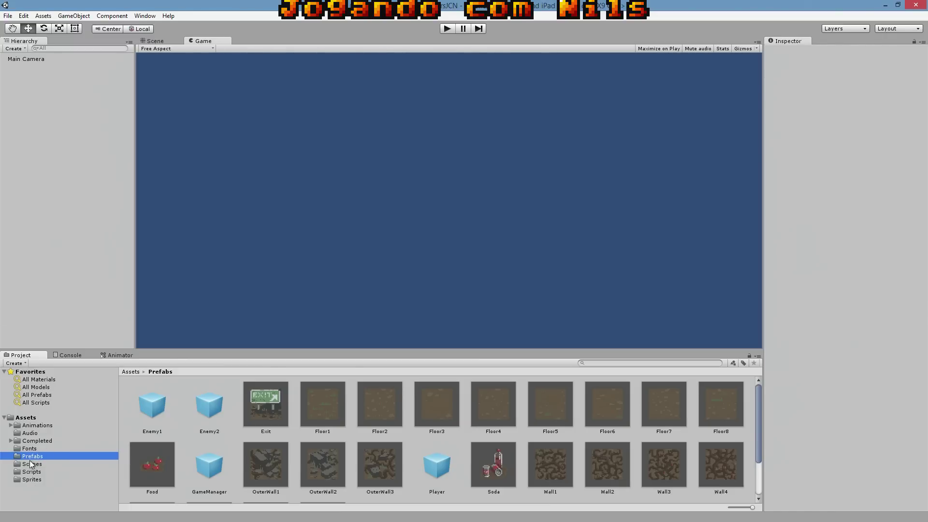
click(37, 472)
click(46, 465)
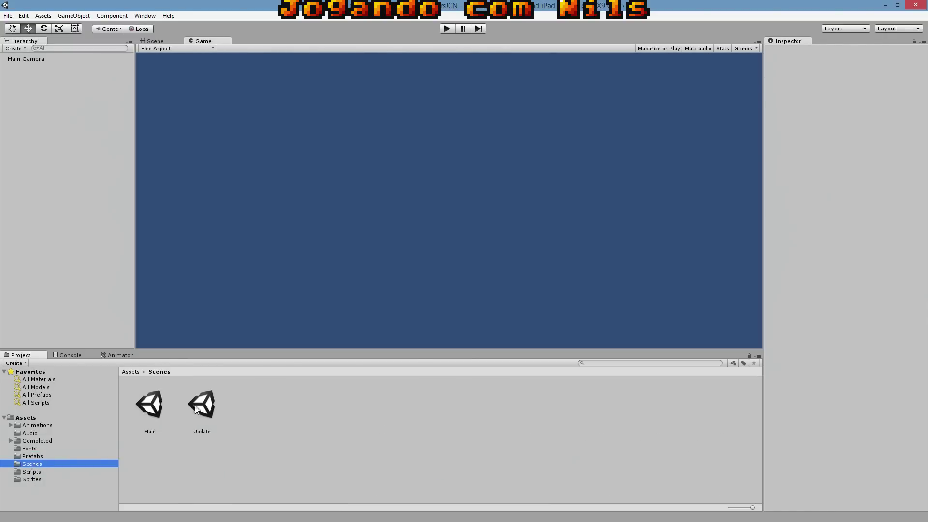
double_click(162, 405)
click(445, 29)
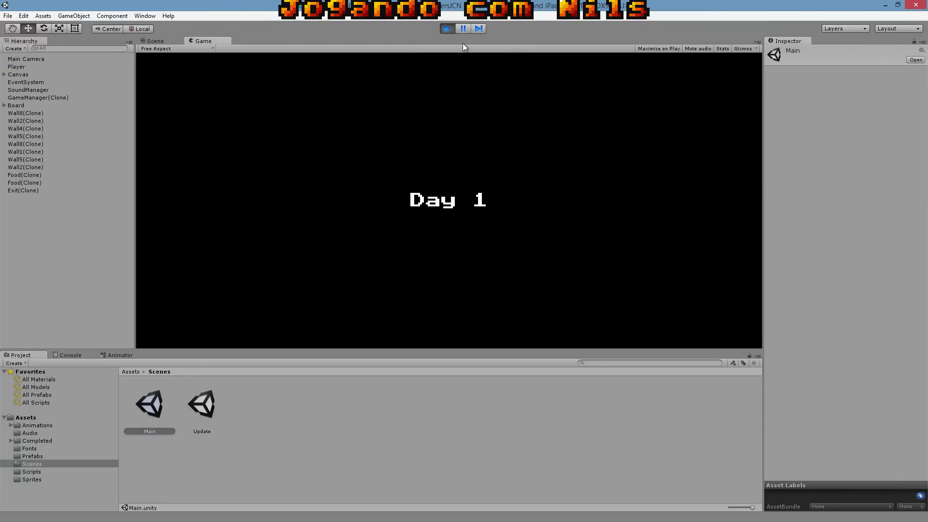
Step: Move the player through the first level, picking up food, onto the Exit
key(Right)
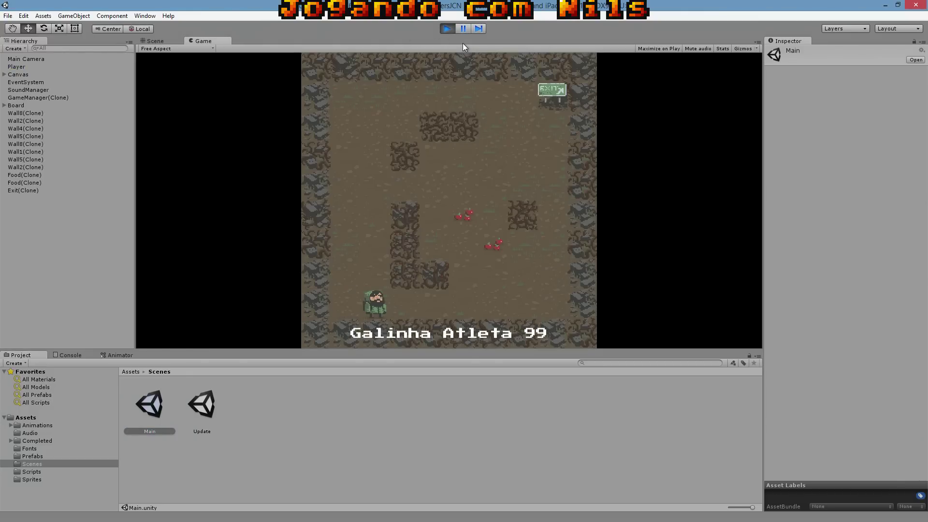
key(Right)
key(Right)
key(Right)
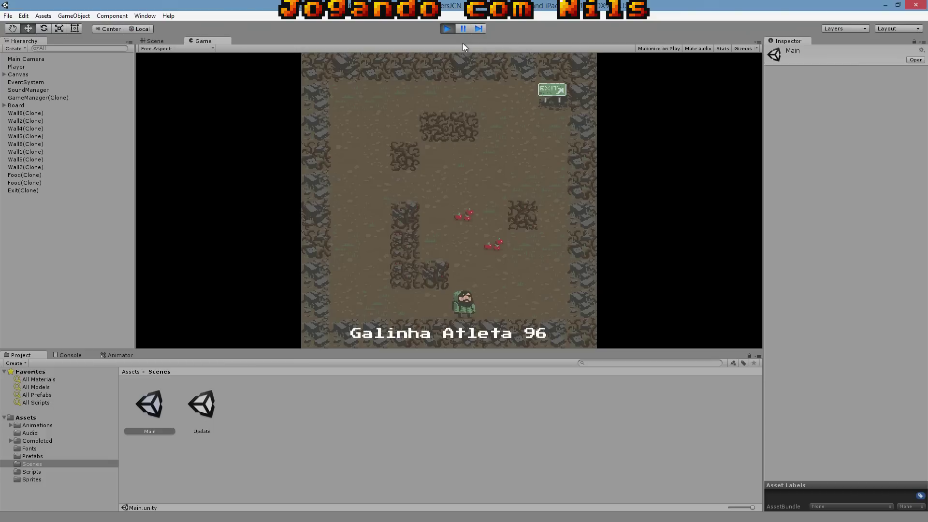
key(Right)
key(Up)
key(Up)
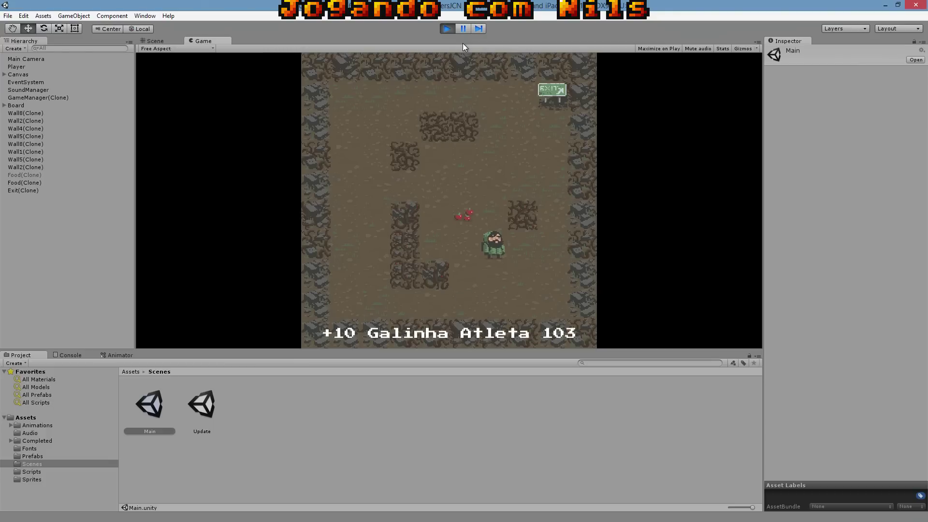
key(Left)
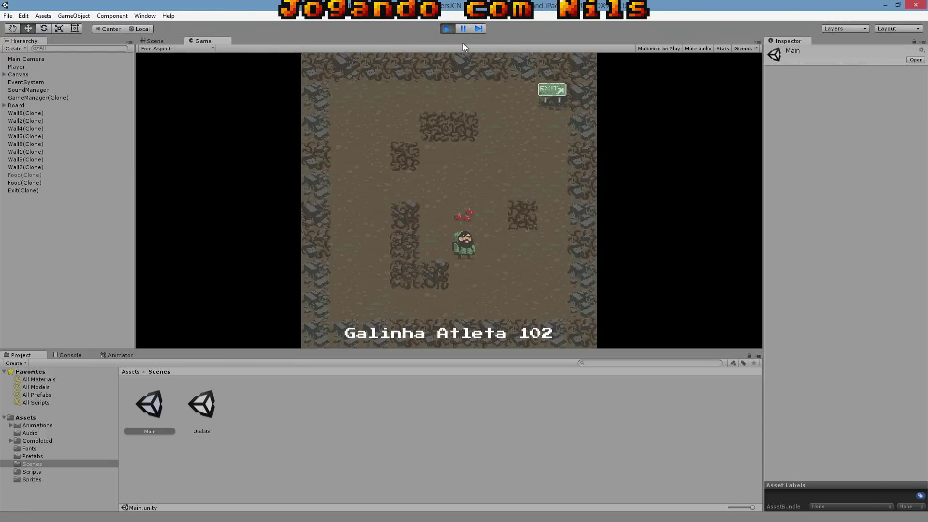
key(Up)
key(Up)
key(Up)
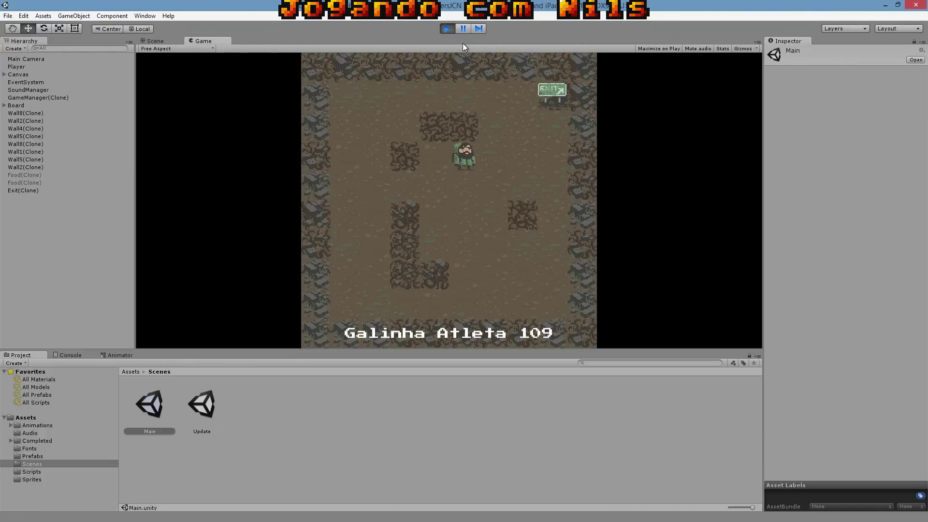
key(Right)
key(Right)
key(Up)
key(Up)
key(Right)
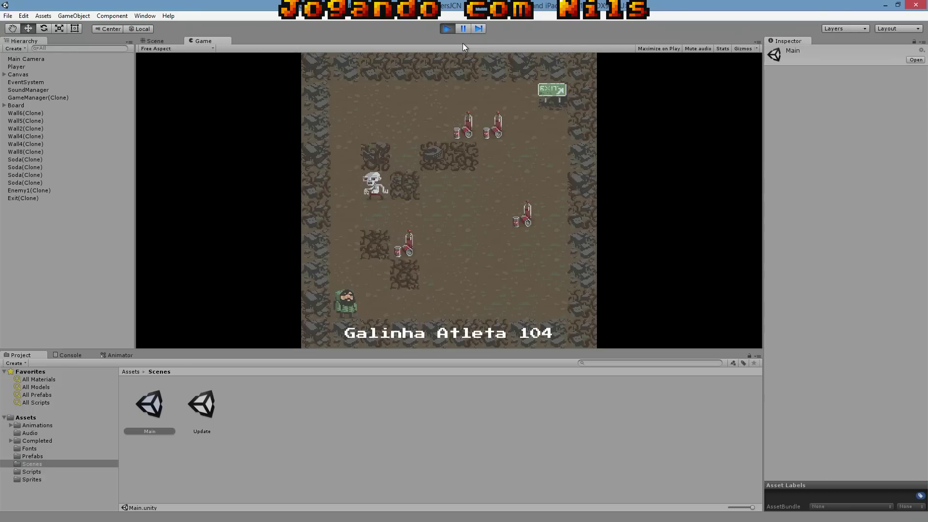
Step: Clear the next level by collecting the sodas and reaching the Exit, then stop play mode
key(Right)
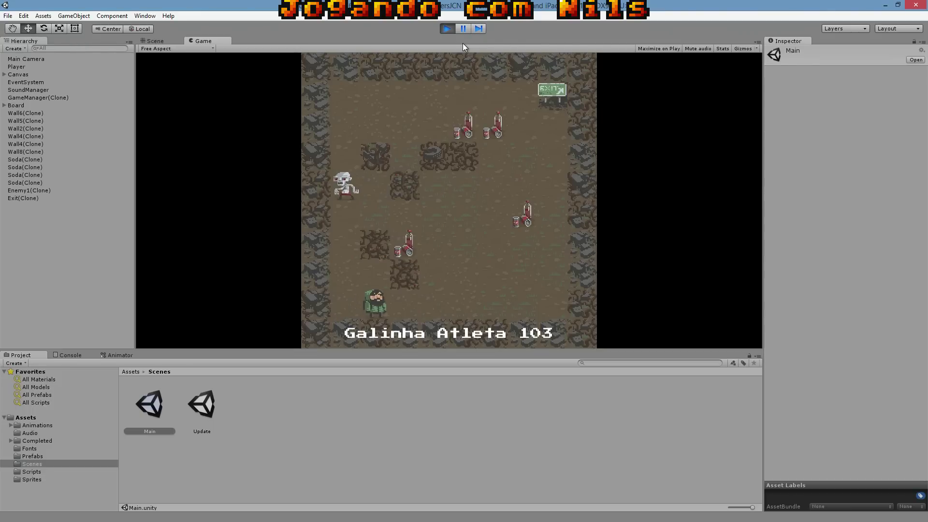
key(Right)
key(Right)
key(Up)
key(Up)
key(Left)
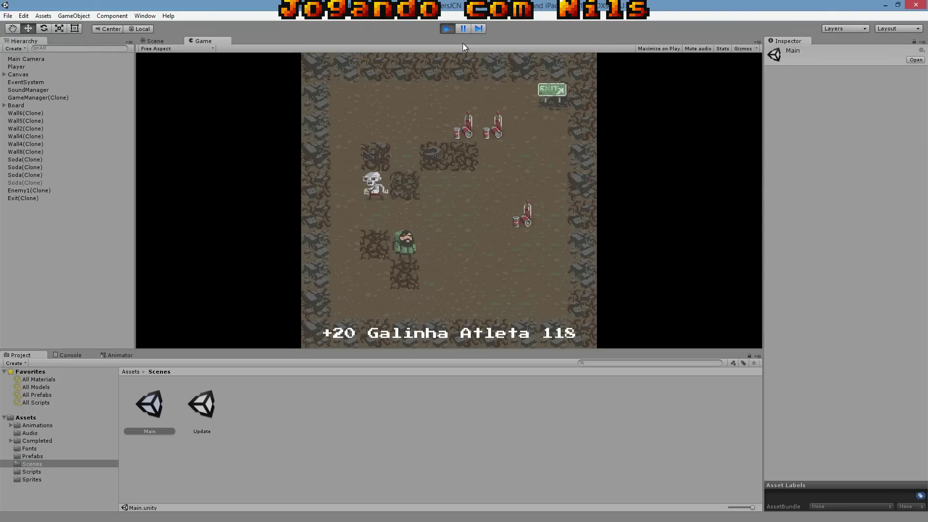
key(Right)
key(Right)
key(Right)
key(Right)
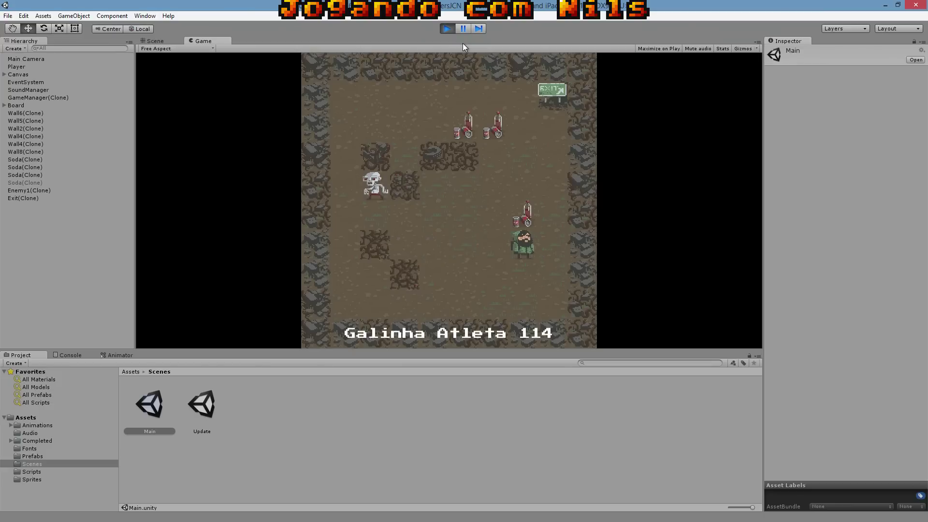
key(Up)
key(Up)
key(Up)
key(Up)
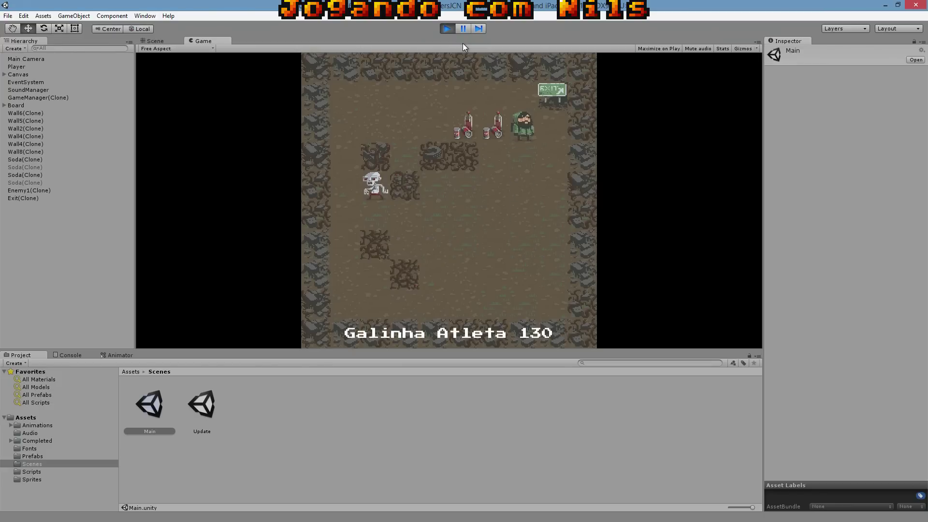
key(Left)
key(Left)
key(Up)
key(Right)
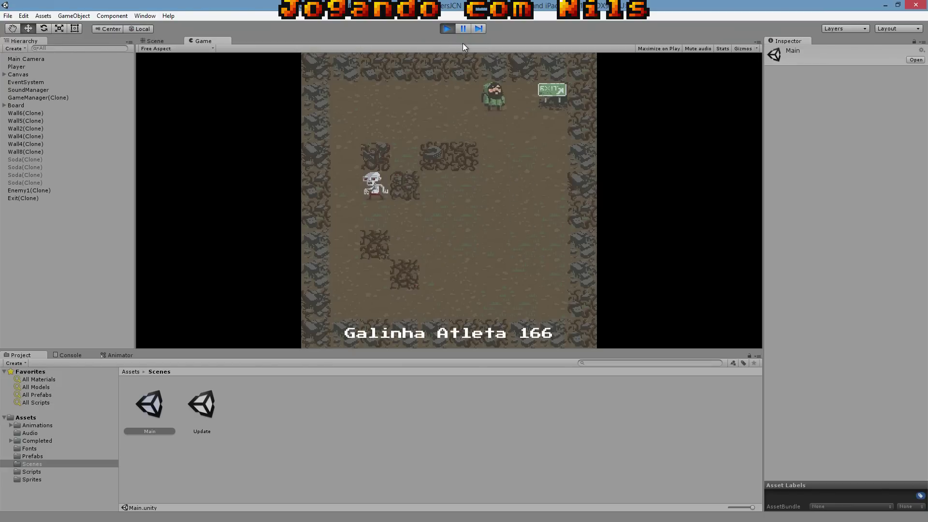
key(Right)
key(Right)
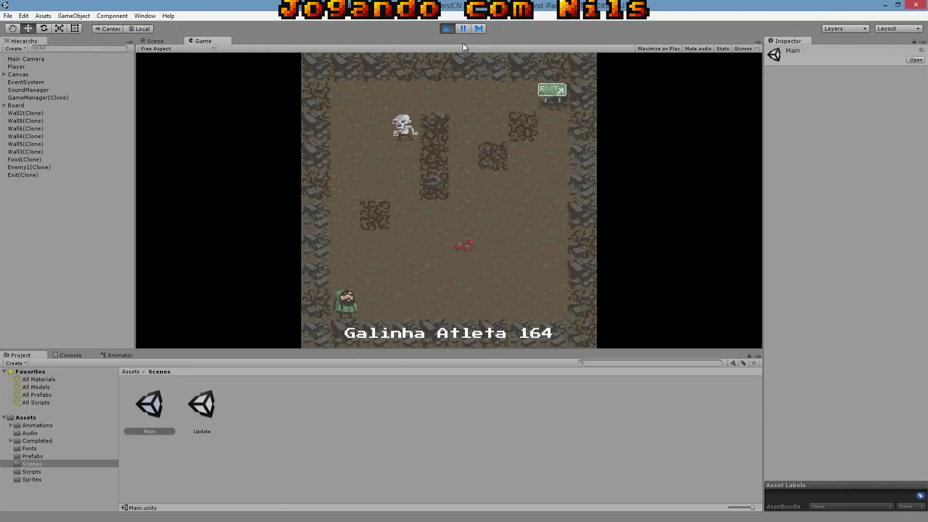
click(446, 29)
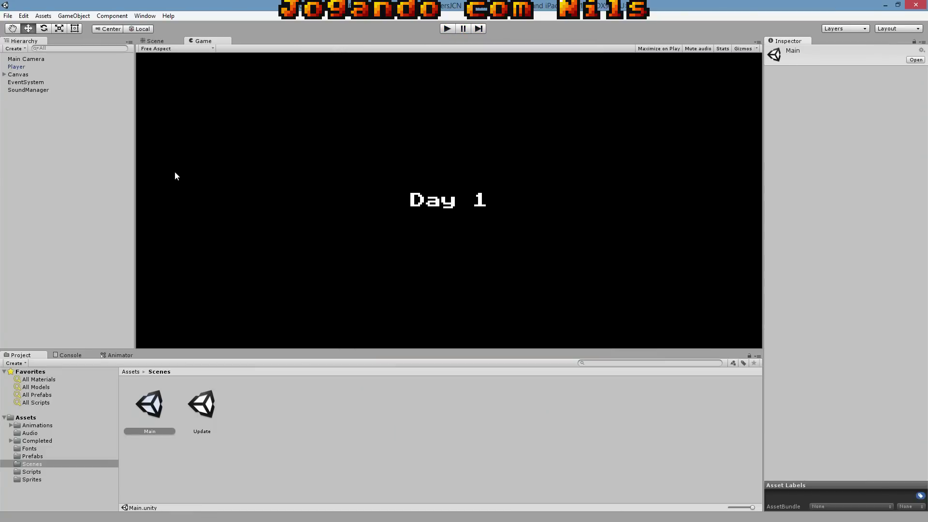
Step: Preview the Player and MovingObject scripts in the Scripts folder, ending on Player
click(42, 471)
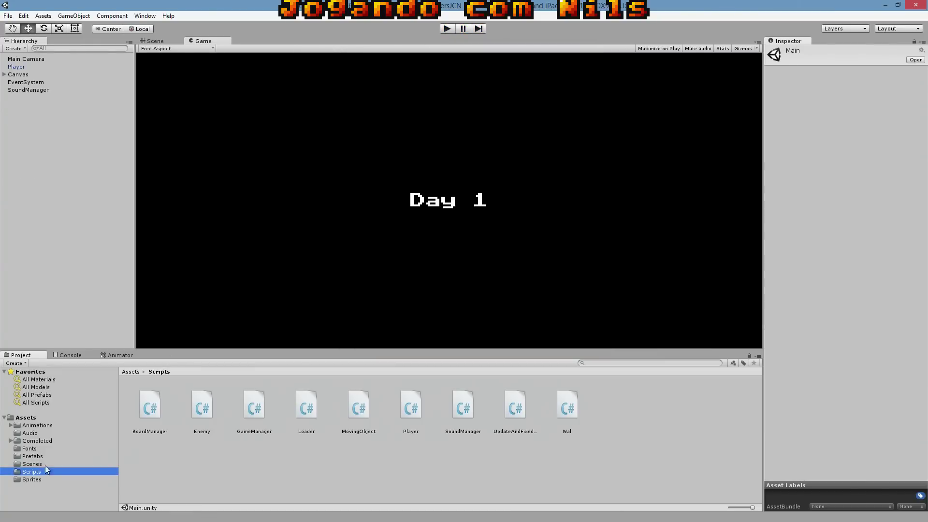
click(407, 411)
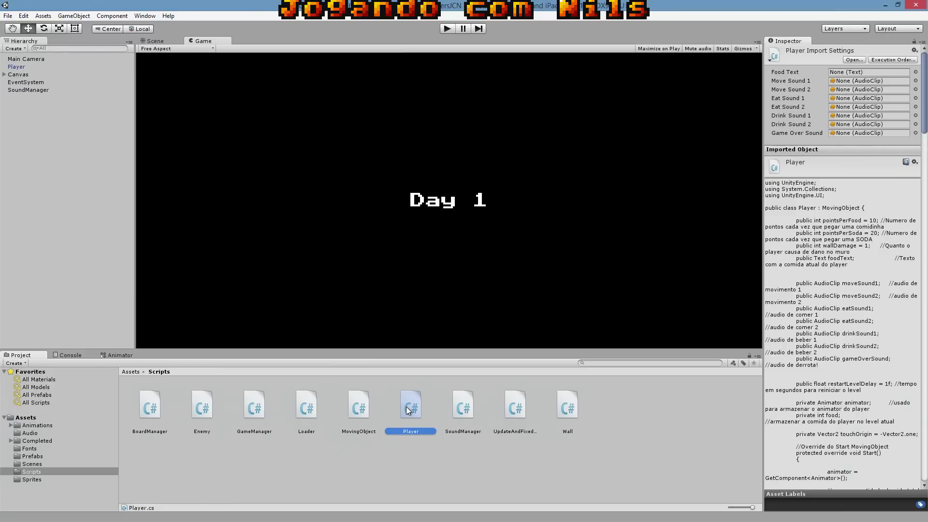
click(370, 402)
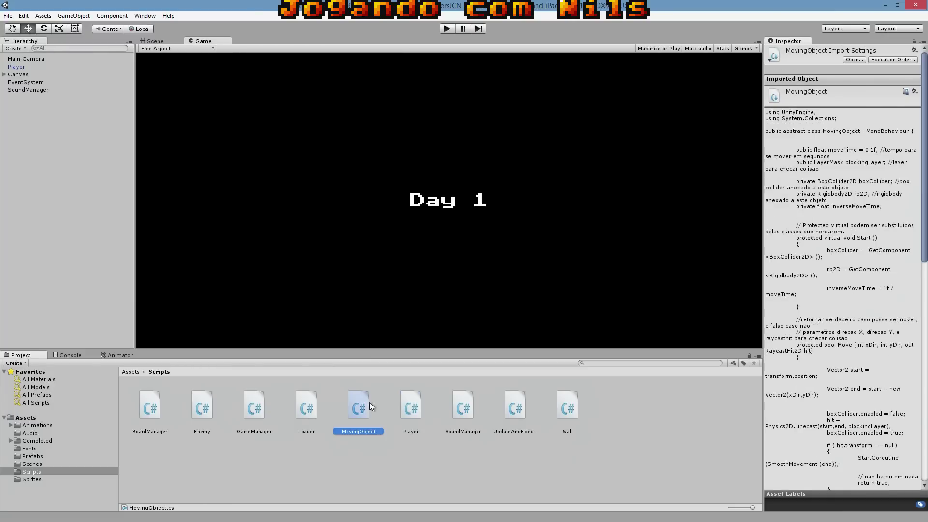
click(419, 409)
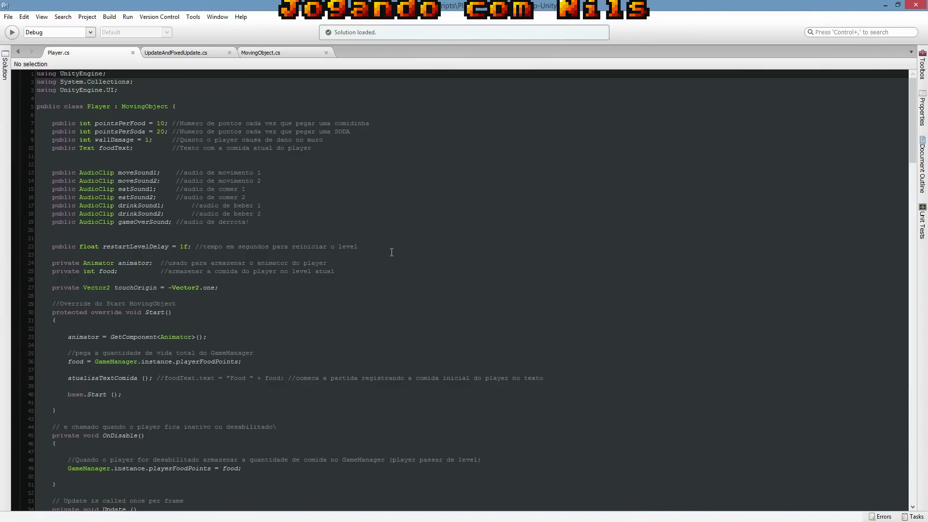
Step: Highlight Player.cs's Update declaration, turn check and direction variables, and keyboard input block
scroll(386, 257, down, 10)
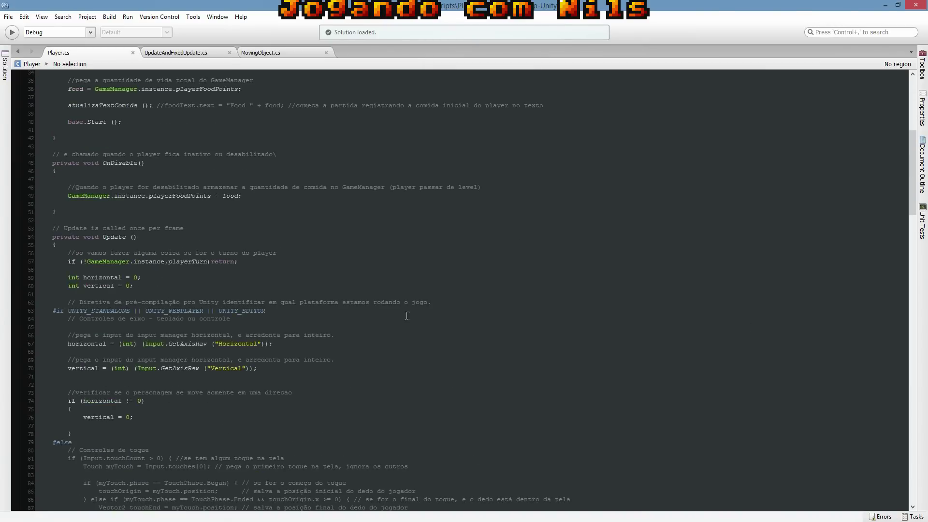
scroll(255, 258, down, 2)
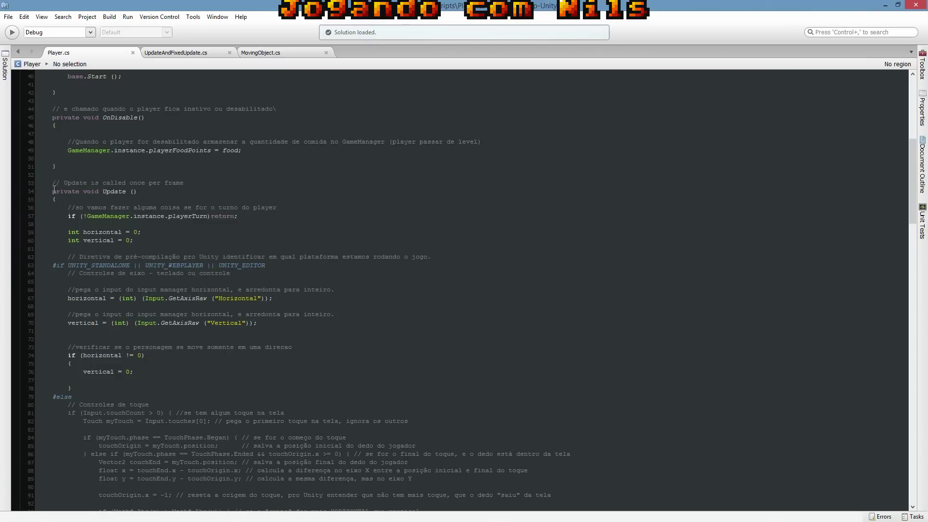
drag(52, 190, 73, 199)
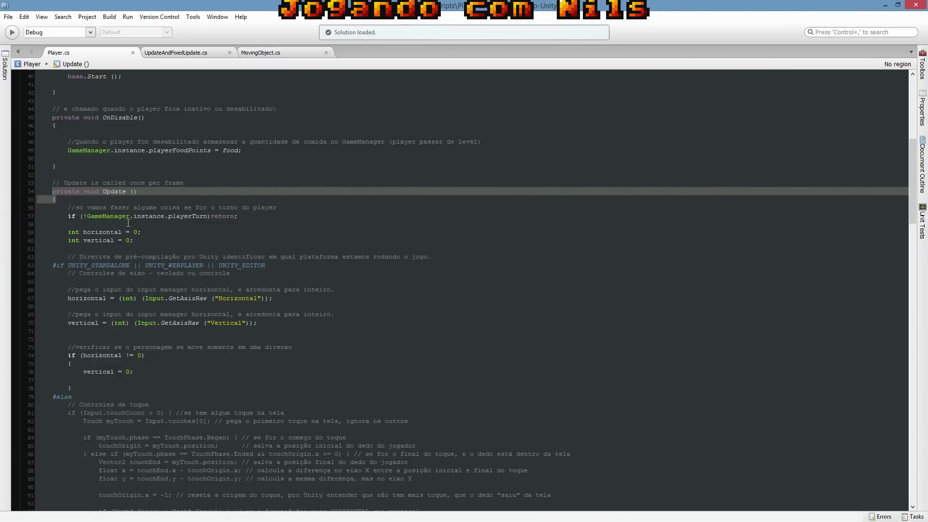
drag(67, 216, 157, 240)
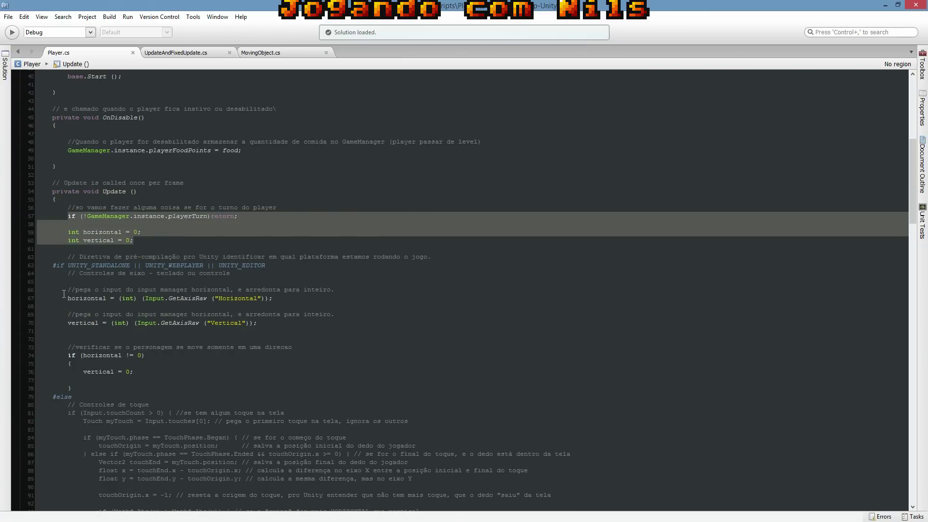
drag(68, 273, 113, 389)
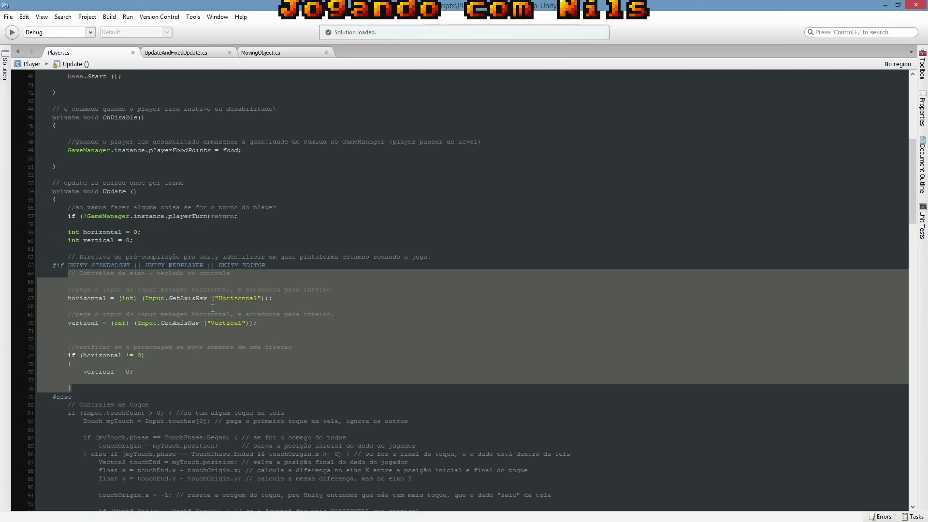
Step: Highlight the block that calls AttemptMove and select the AttemptMove call on line 106
scroll(212, 308, down, 9)
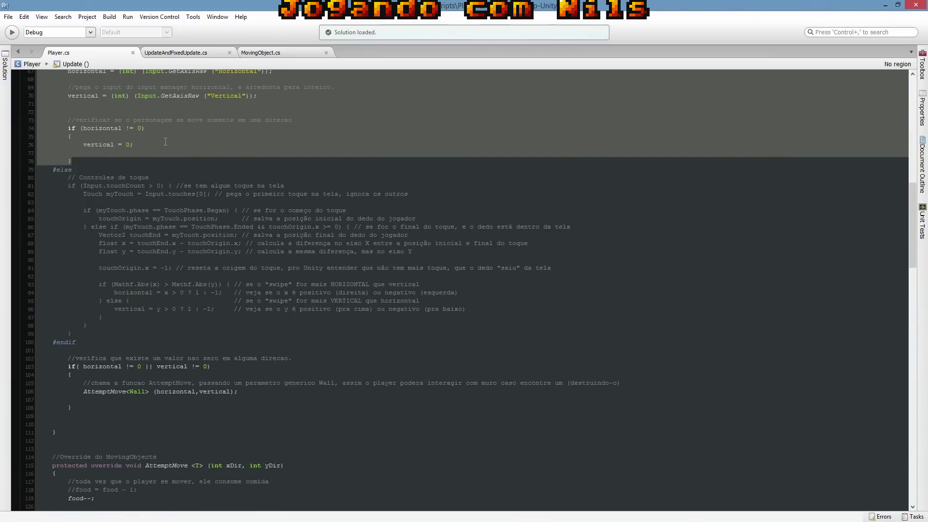
scroll(68, 269, down, 4)
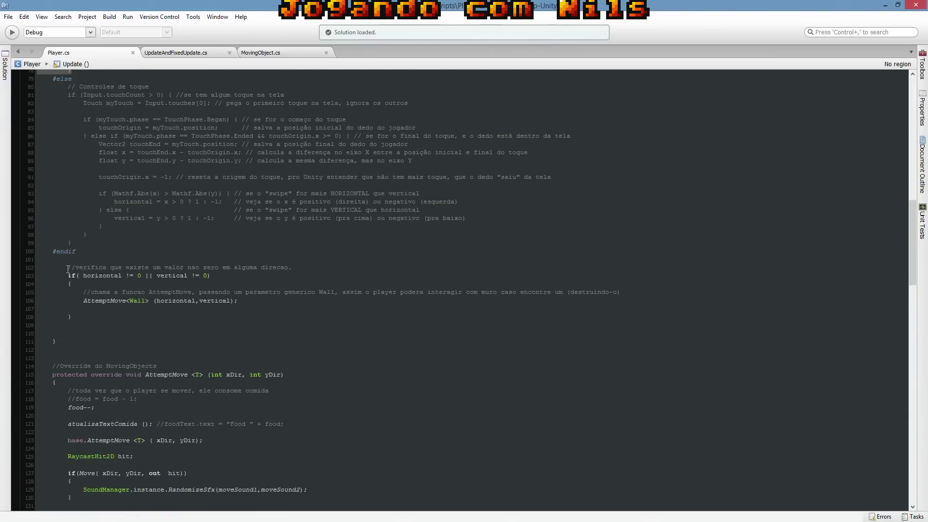
drag(64, 268, 88, 314)
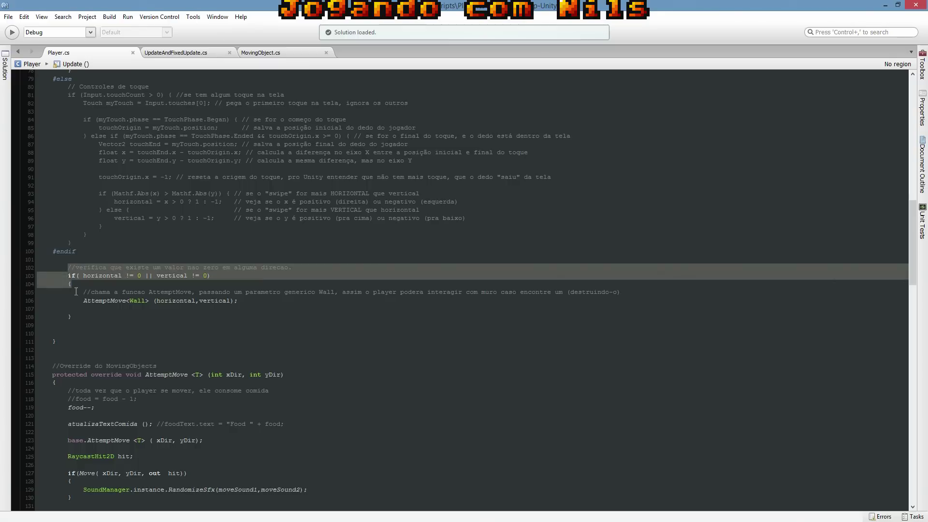
double_click(110, 303)
scroll(120, 319, down, 4)
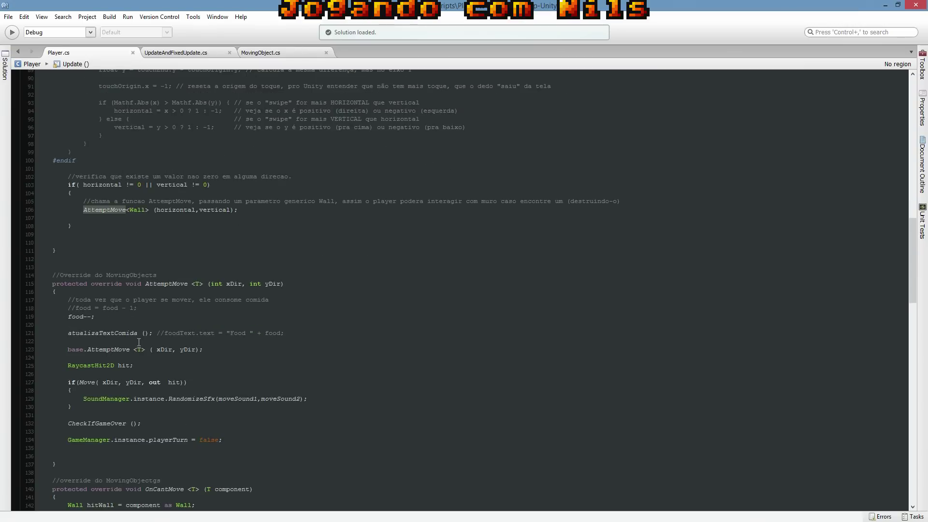
scroll(193, 298, down, 2)
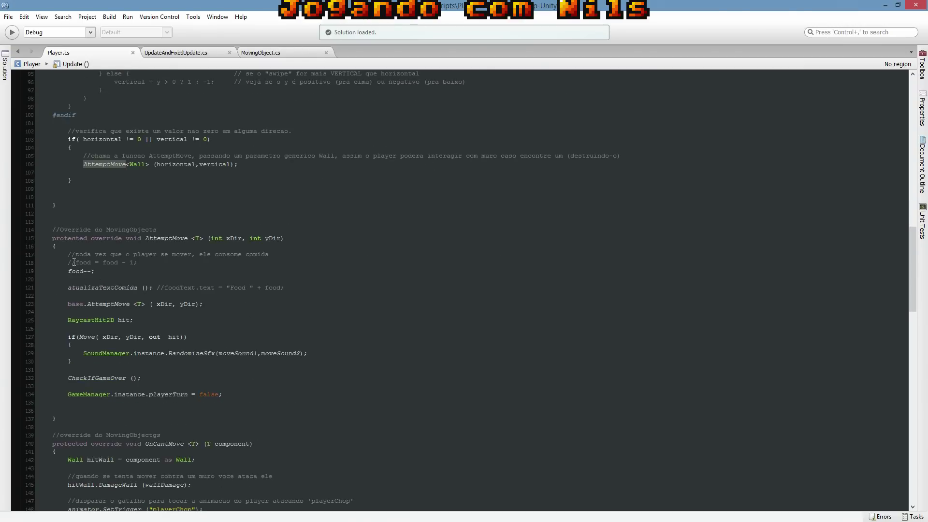
drag(68, 271, 153, 288)
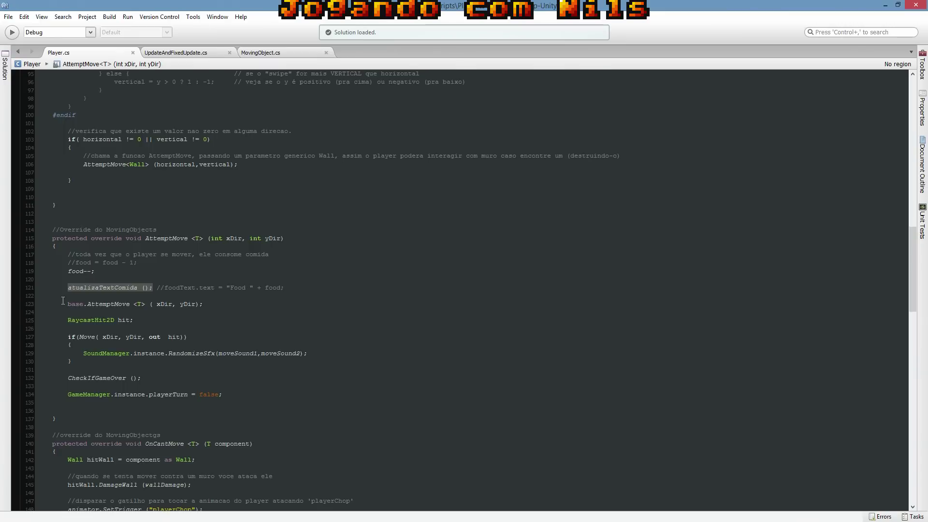
drag(71, 304, 121, 302)
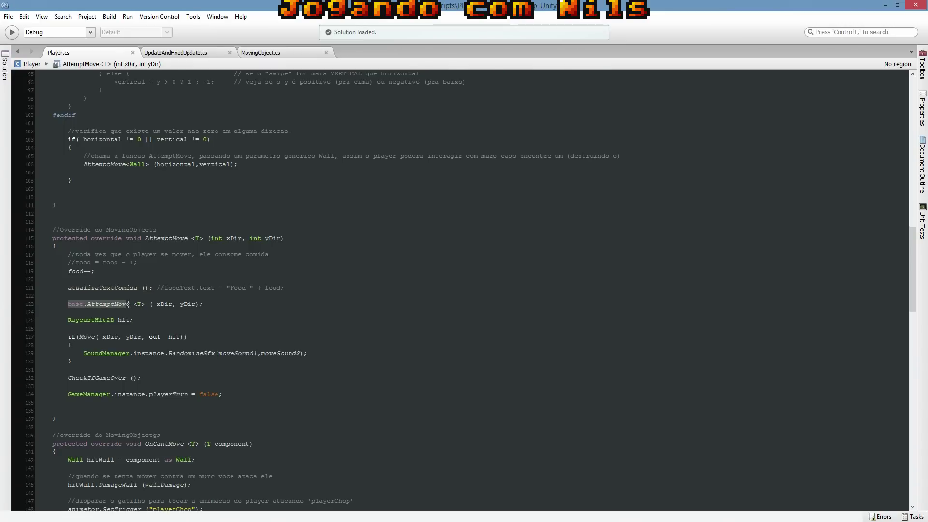
drag(130, 304, 148, 305)
mouse_move(190, 308)
mouse_down()
mouse_move(68, 321)
mouse_move(139, 343)
mouse_up()
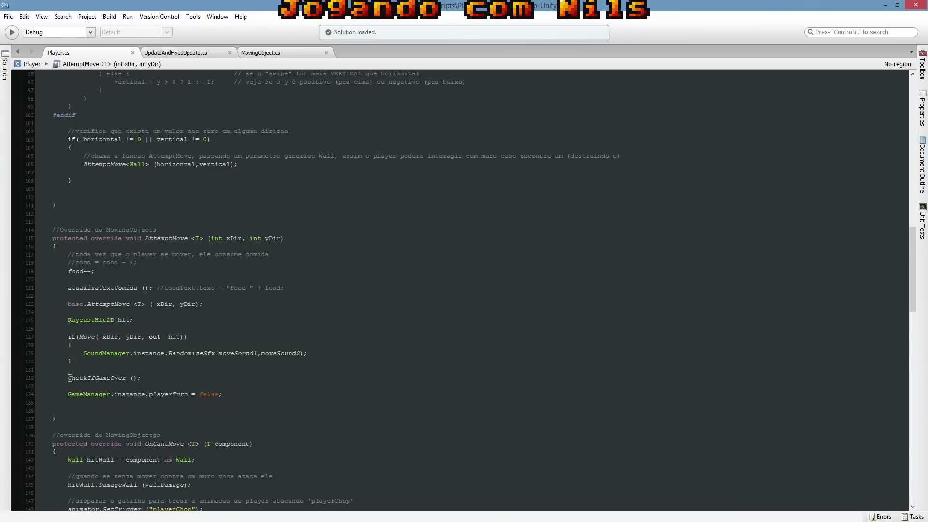
drag(68, 378, 136, 379)
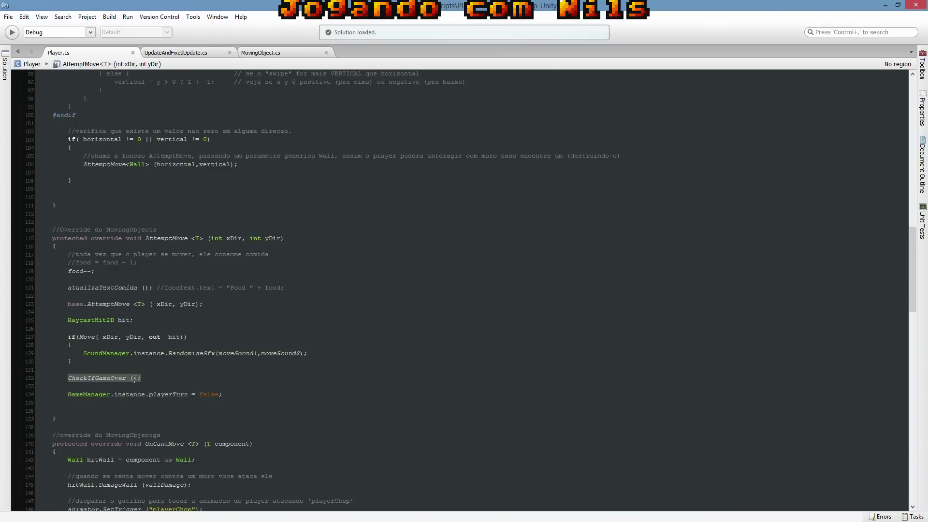
scroll(135, 380, up, 10)
scroll(145, 339, up, 10)
scroll(154, 314, up, 3)
scroll(165, 294, down, 7)
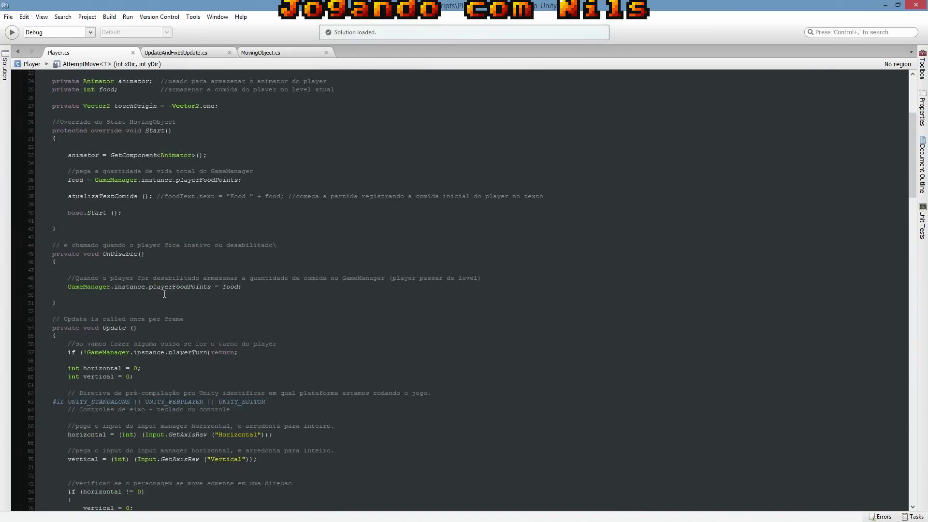
scroll(163, 298, down, 2)
scroll(163, 303, up, 5)
scroll(162, 307, down, 2)
scroll(161, 315, down, 6)
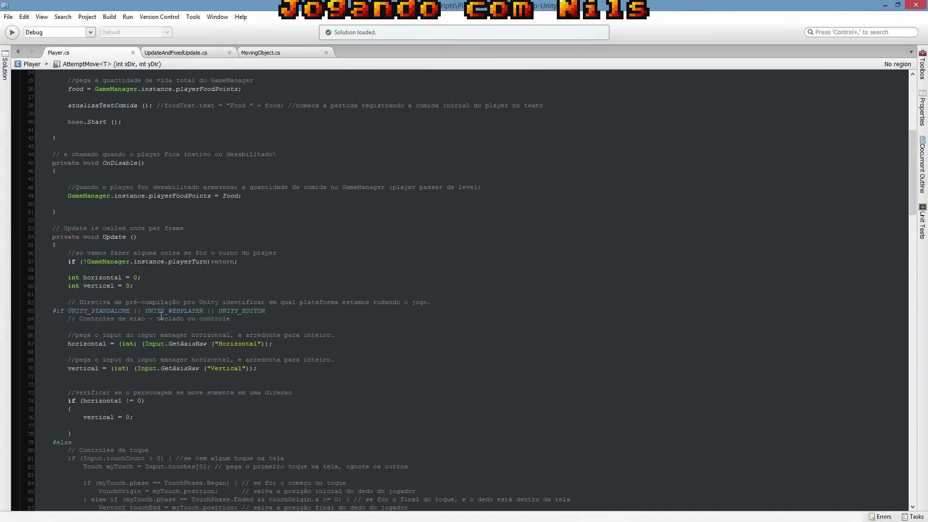
scroll(162, 315, down, 2)
click(116, 193)
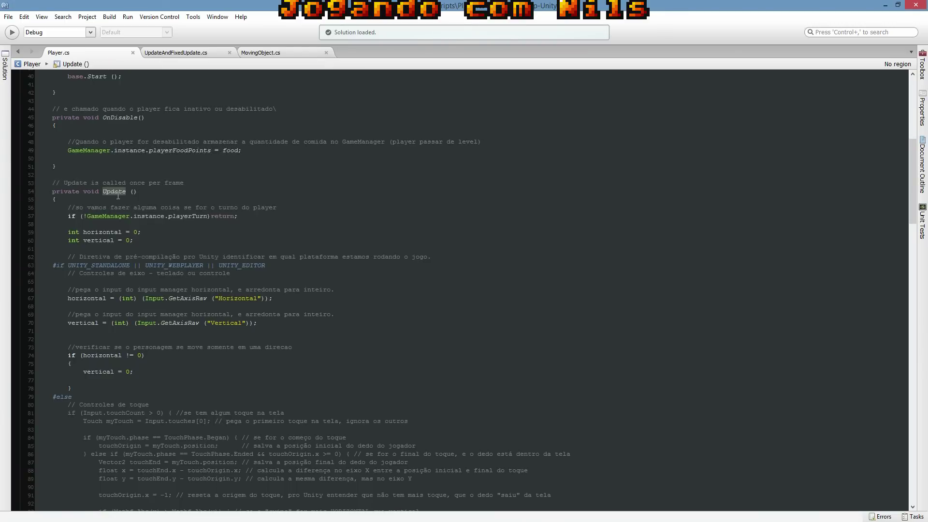
double_click(117, 193)
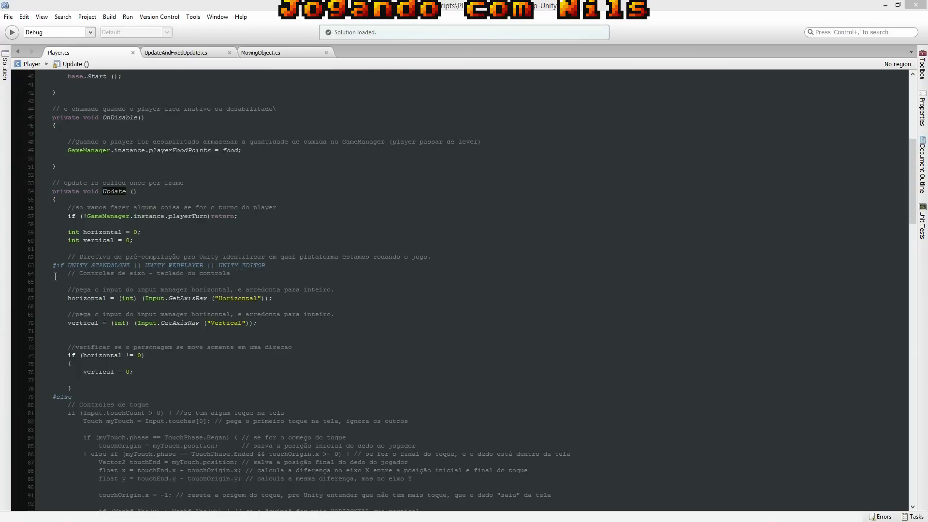
drag(53, 266, 102, 395)
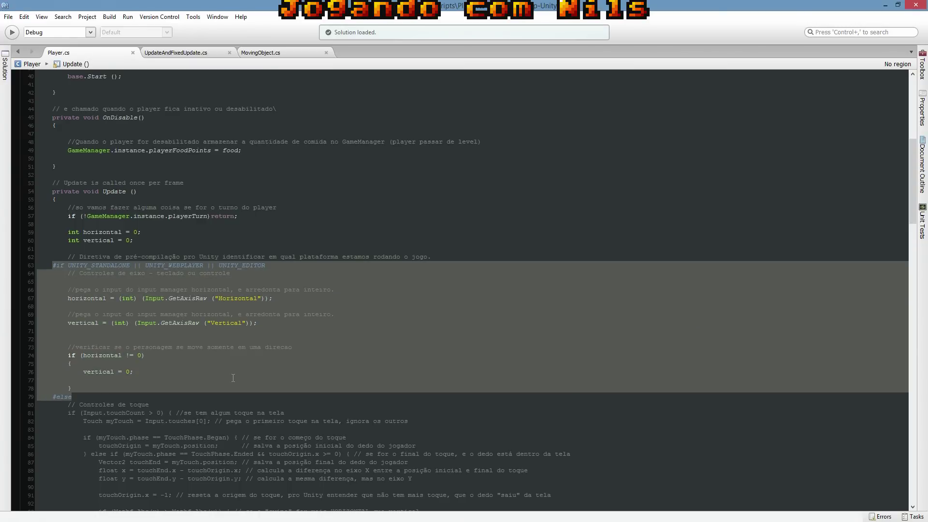
scroll(247, 370, down, 8)
scroll(243, 370, down, 5)
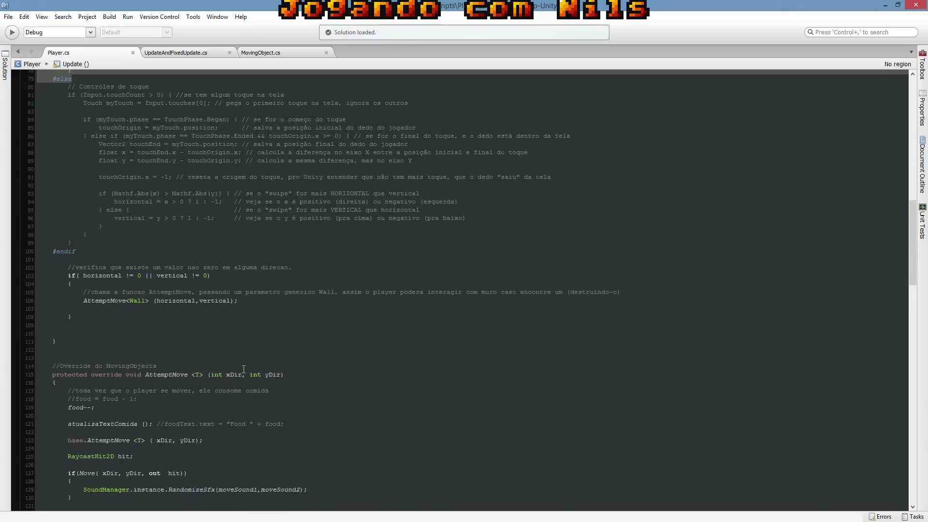
scroll(243, 370, down, 2)
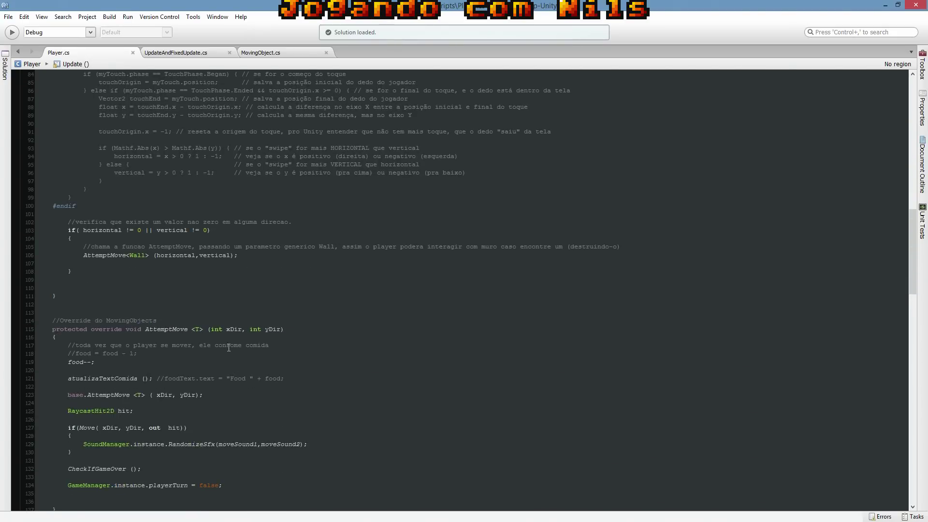
scroll(228, 348, down, 4)
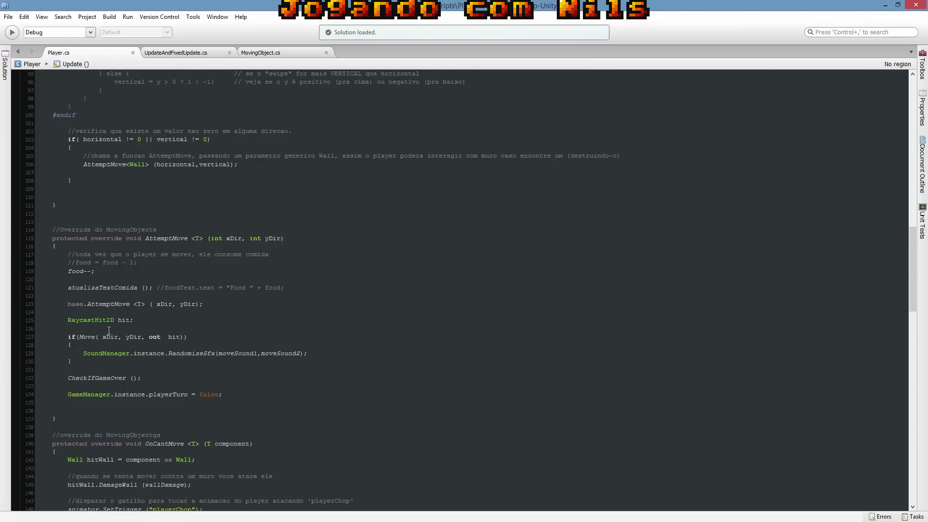
scroll(109, 331, up, 5)
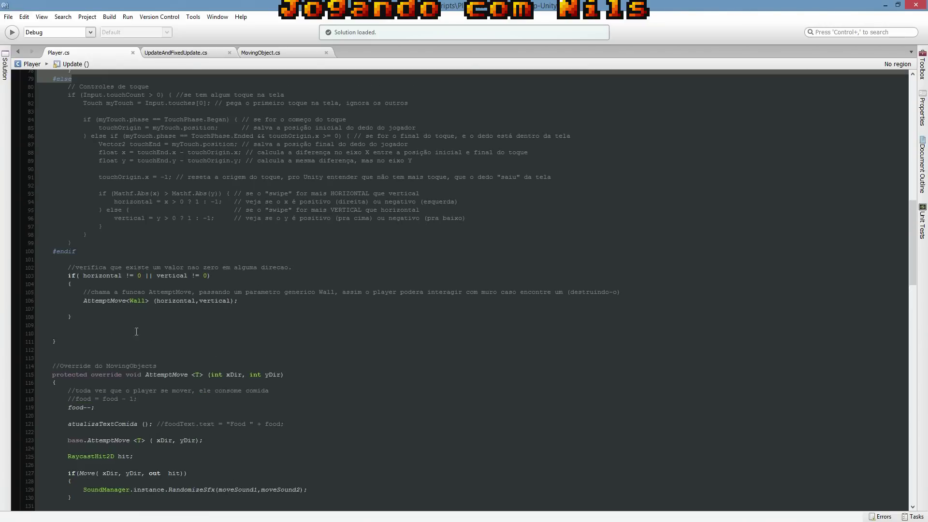
scroll(174, 353, up, 5)
scroll(181, 350, up, 5)
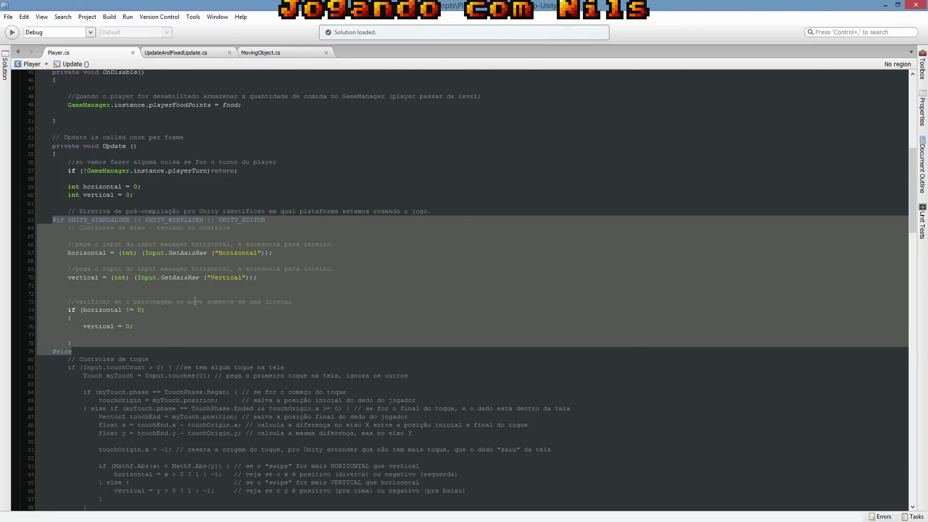
scroll(174, 303, down, 2)
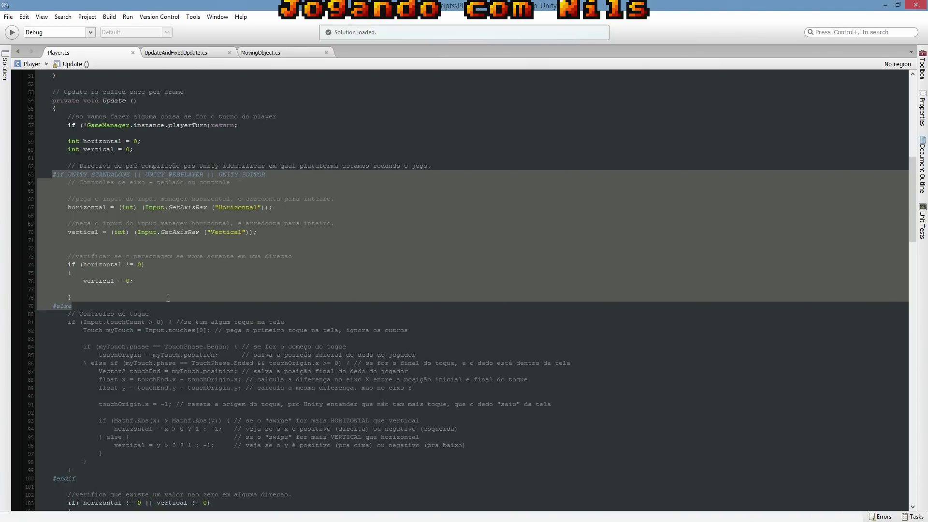
scroll(168, 297, down, 6)
scroll(155, 298, down, 3)
scroll(140, 298, down, 4)
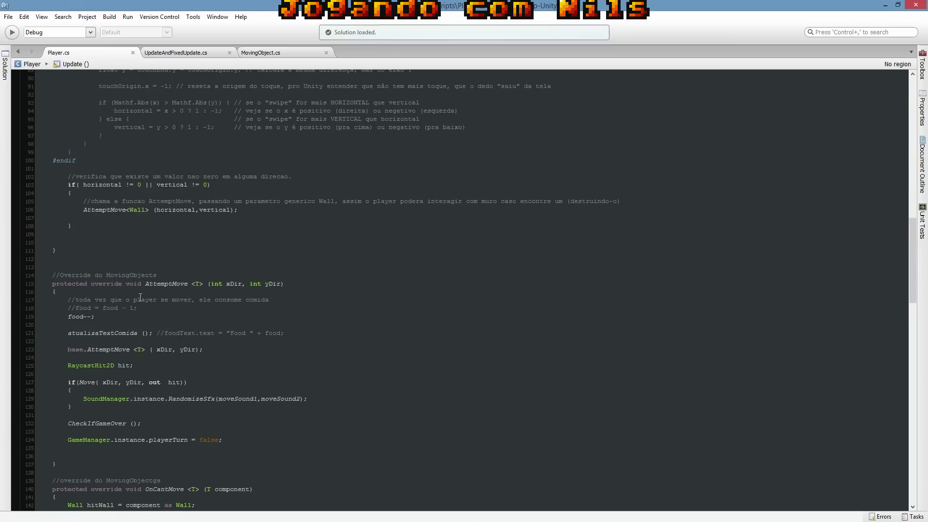
click(59, 318)
scroll(99, 323, up, 7)
scroll(97, 323, up, 4)
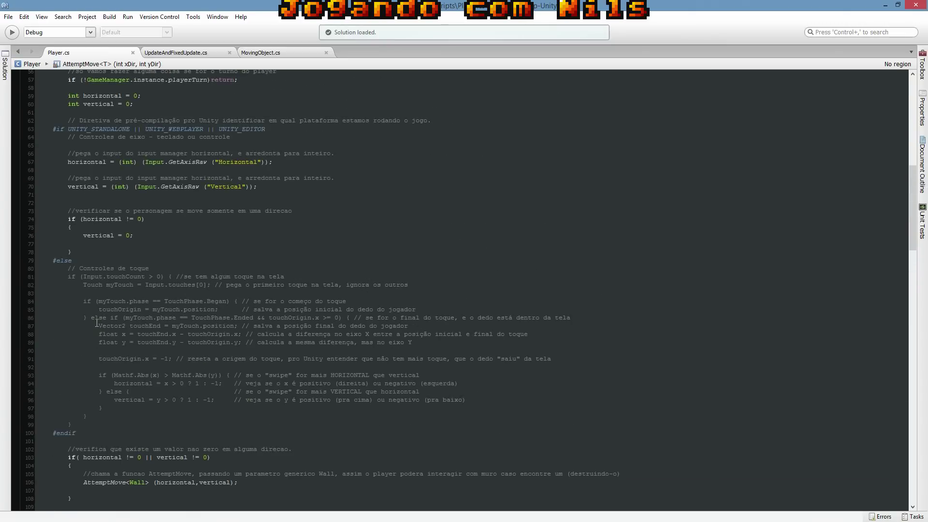
scroll(97, 323, up, 5)
scroll(97, 323, down, 5)
scroll(99, 339, down, 9)
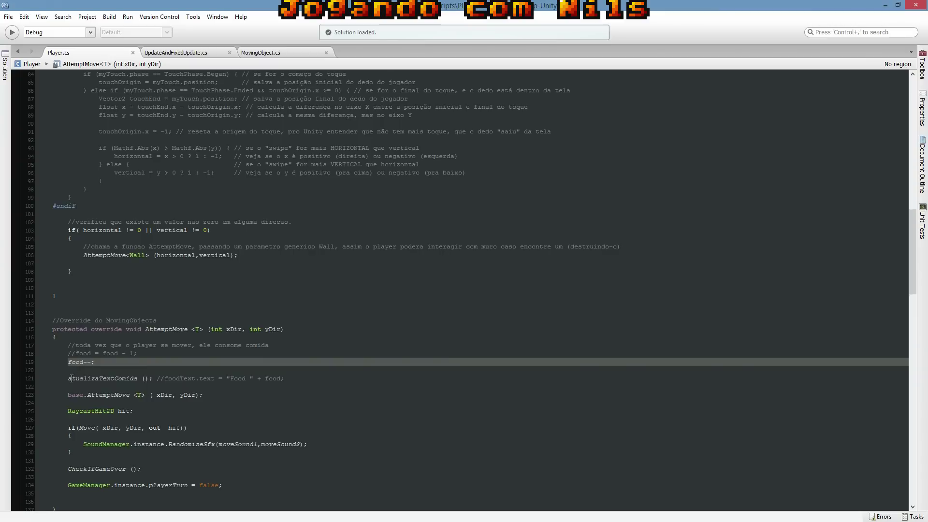
drag(72, 378, 148, 380)
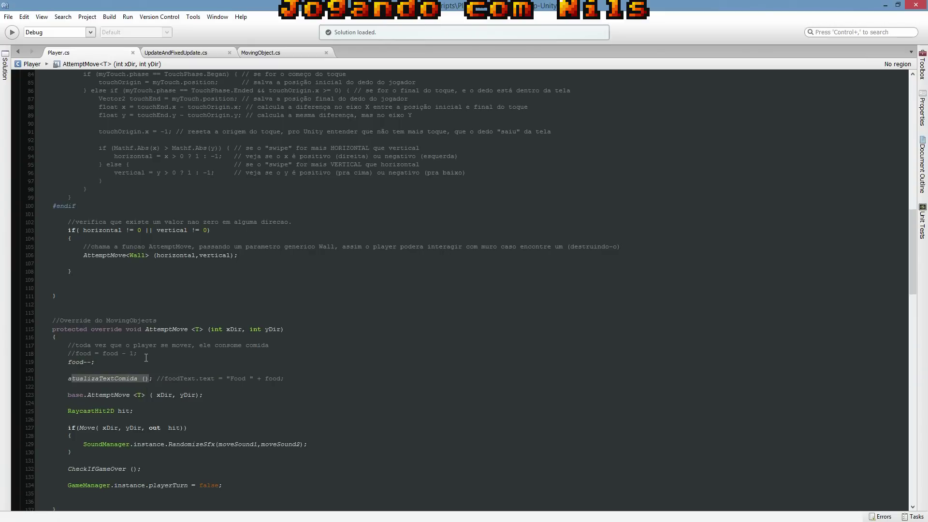
scroll(154, 295, up, 13)
scroll(153, 295, up, 11)
scroll(153, 290, up, 4)
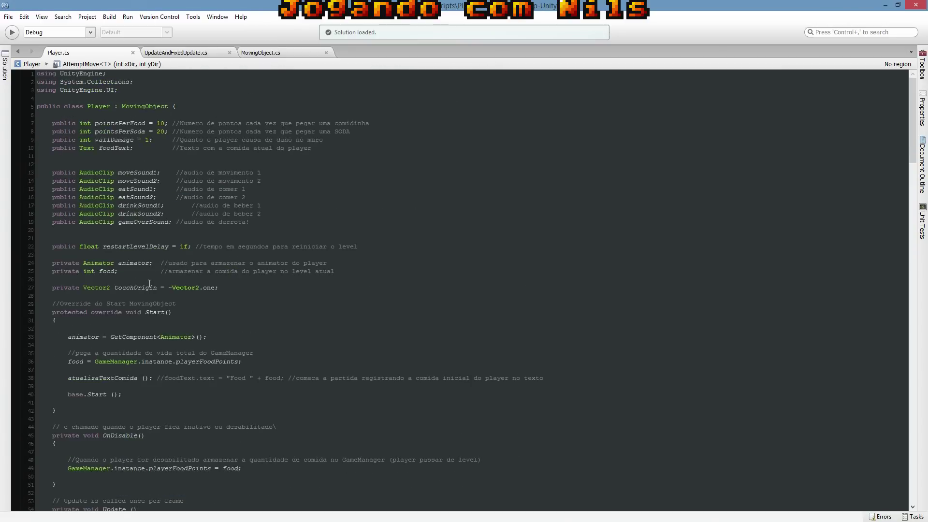
scroll(152, 282, down, 2)
scroll(152, 282, down, 5)
scroll(150, 279, down, 6)
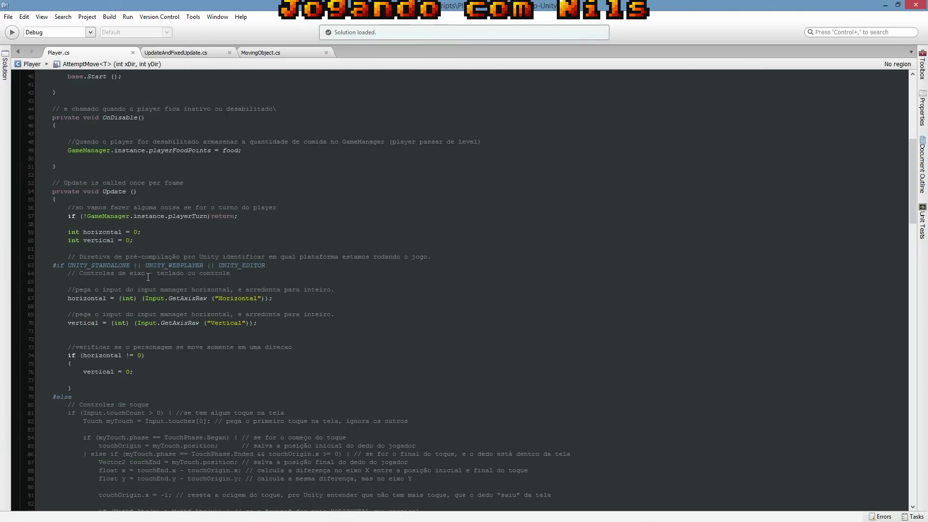
scroll(148, 276, down, 2)
scroll(148, 276, down, 1)
scroll(145, 271, down, 2)
scroll(97, 241, down, 7)
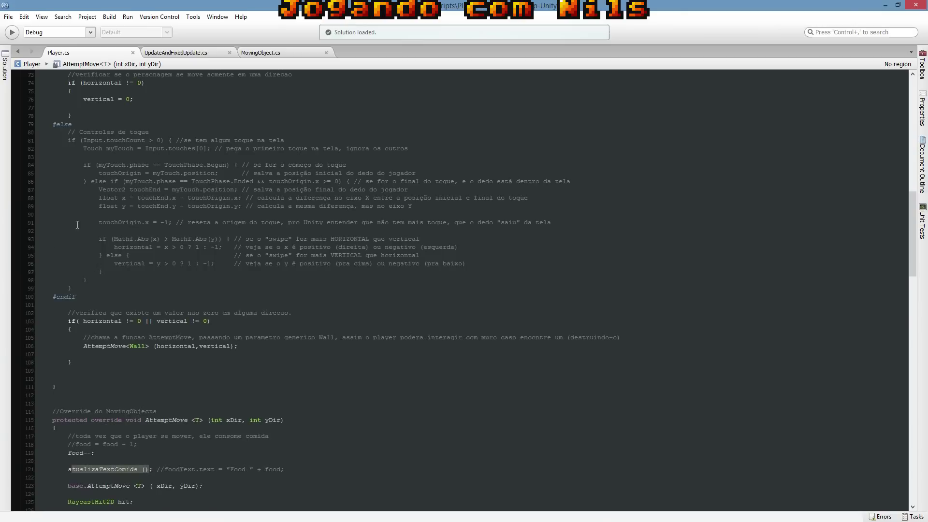
scroll(120, 279, up, 3)
scroll(109, 276, up, 6)
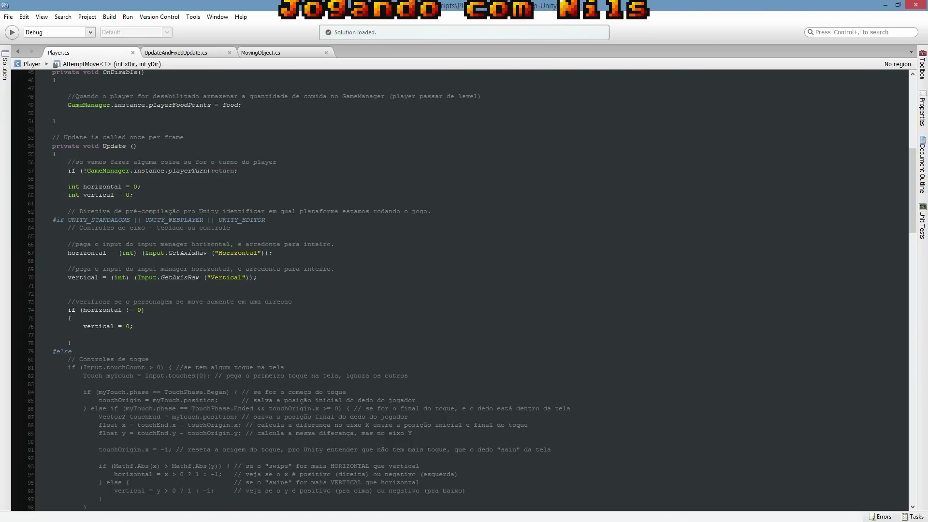
Step: Switch to Unity and open the Update scene from Assets/Scenes
key(alt+Tab)
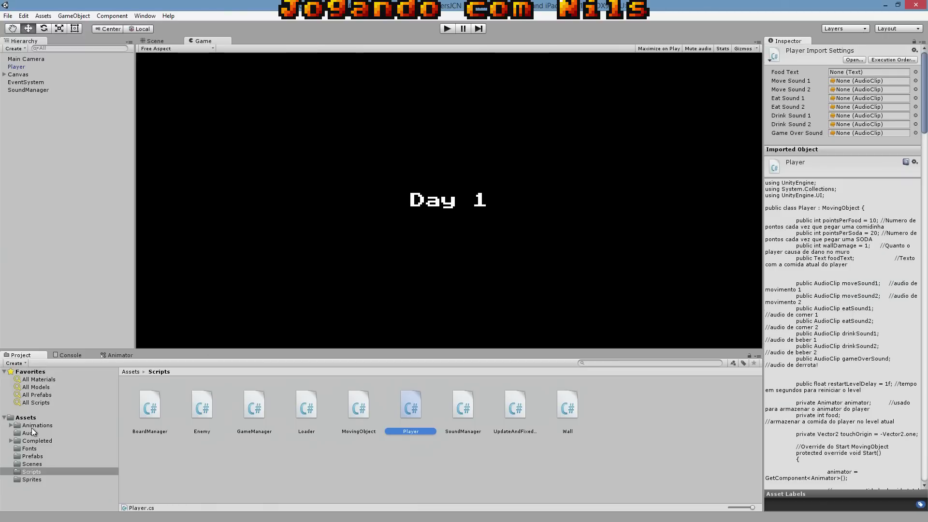
click(40, 456)
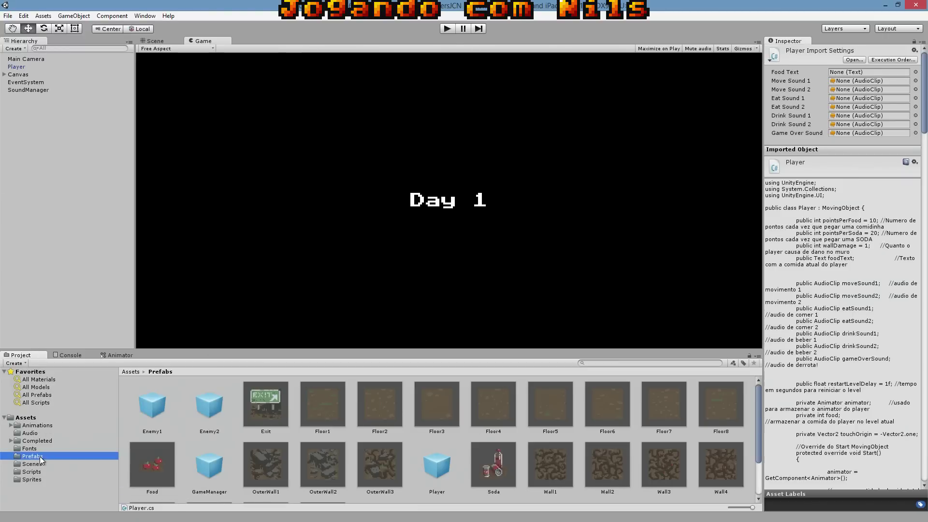
click(40, 464)
click(208, 404)
double_click(207, 403)
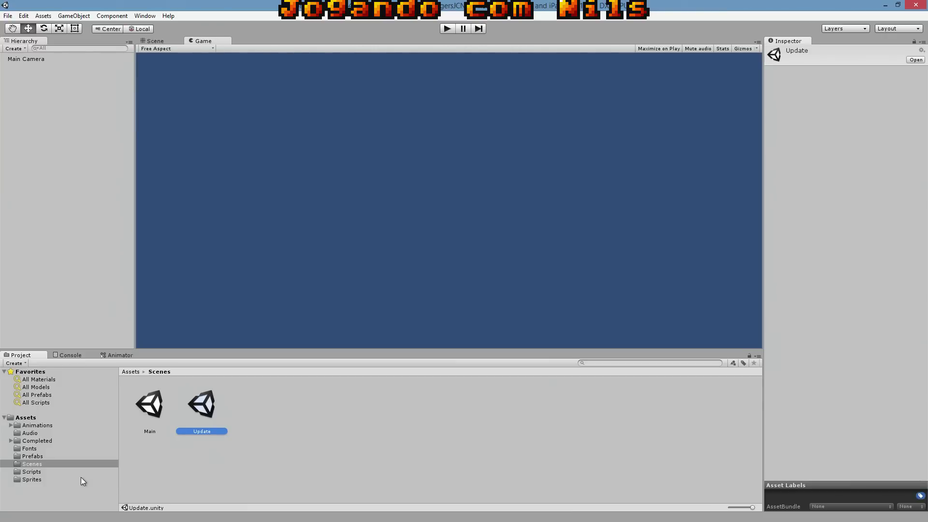
Step: Open the UpdateAndFixedUpdate script from Assets/Scripts, checking it sits on Main Camera
click(32, 471)
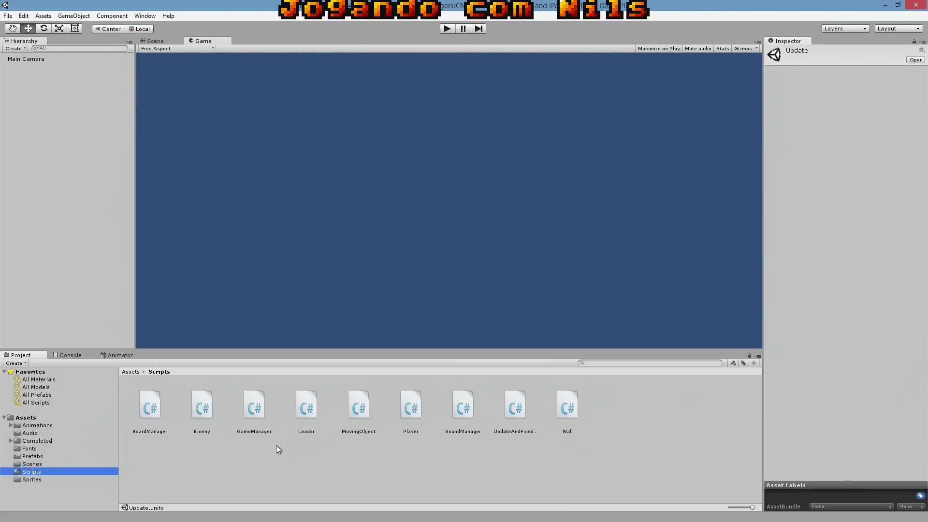
click(513, 404)
drag(483, 386, 11, 62)
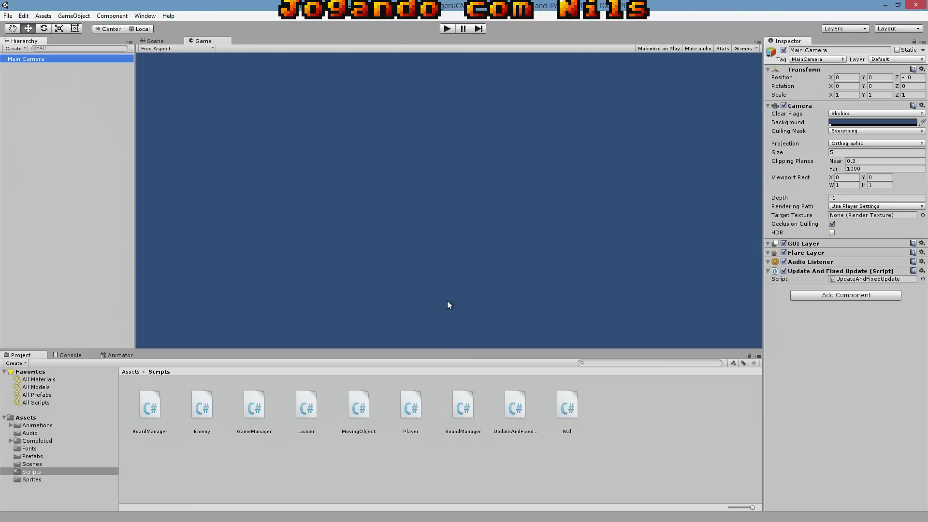
click(517, 406)
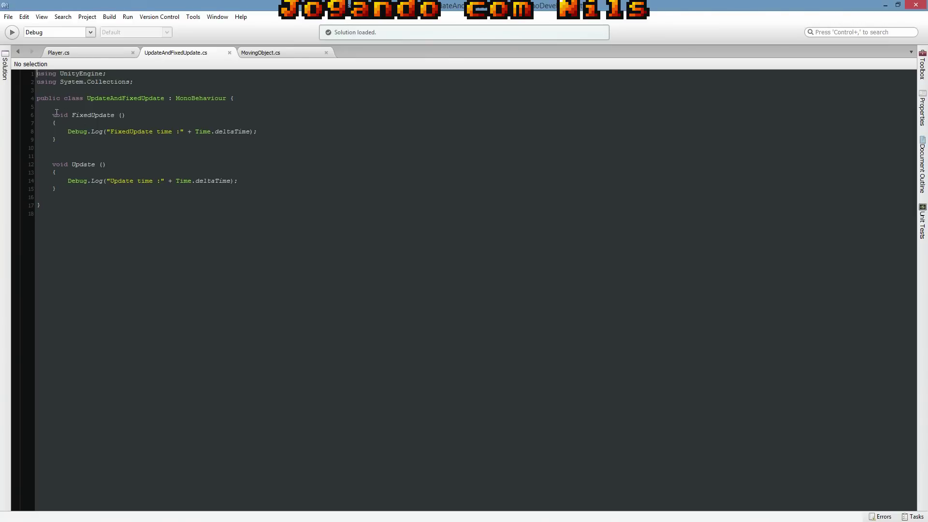
Step: Highlight FixedUpdate's Debug.Log label and Time.deltaTime on line 8
drag(53, 115, 71, 193)
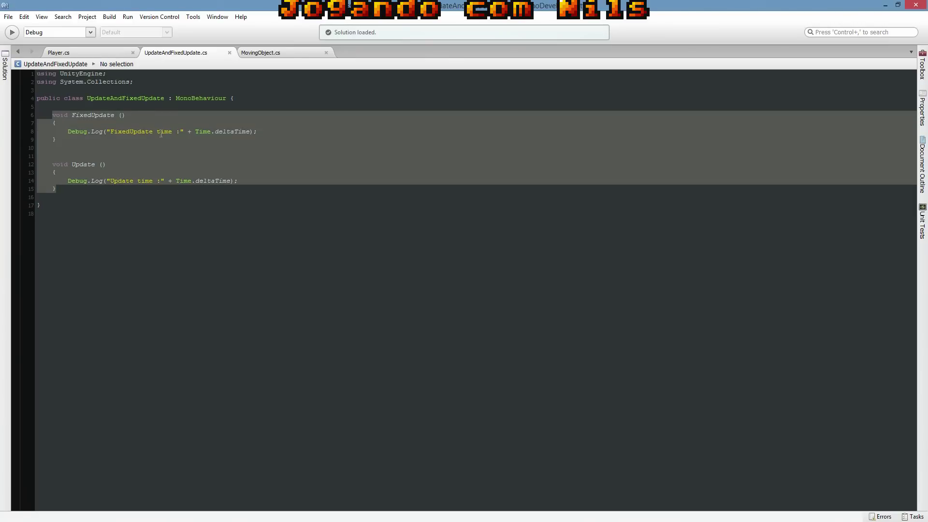
click(128, 98)
click(104, 130)
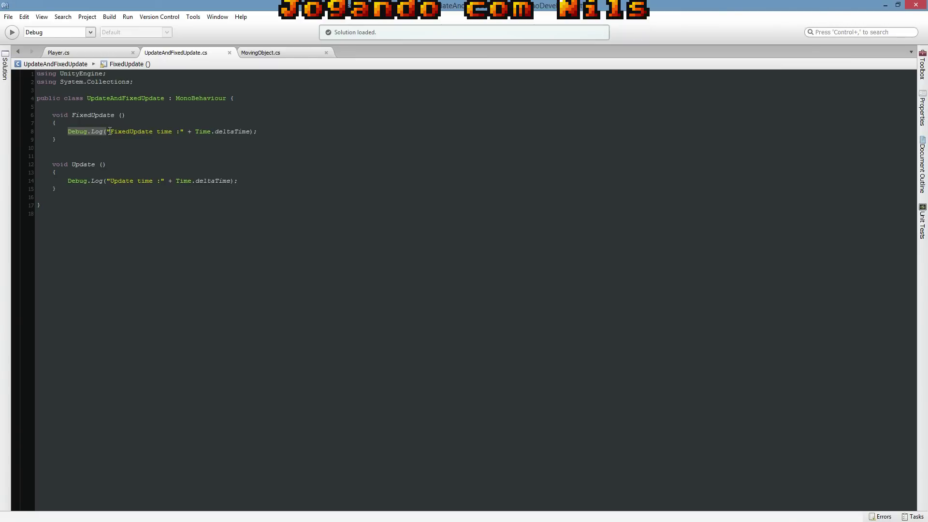
drag(111, 131, 179, 129)
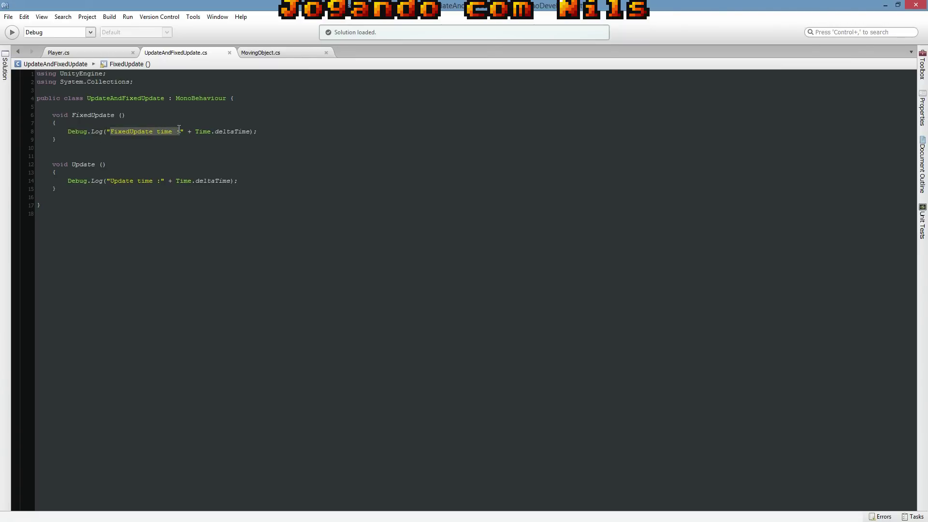
click(195, 132)
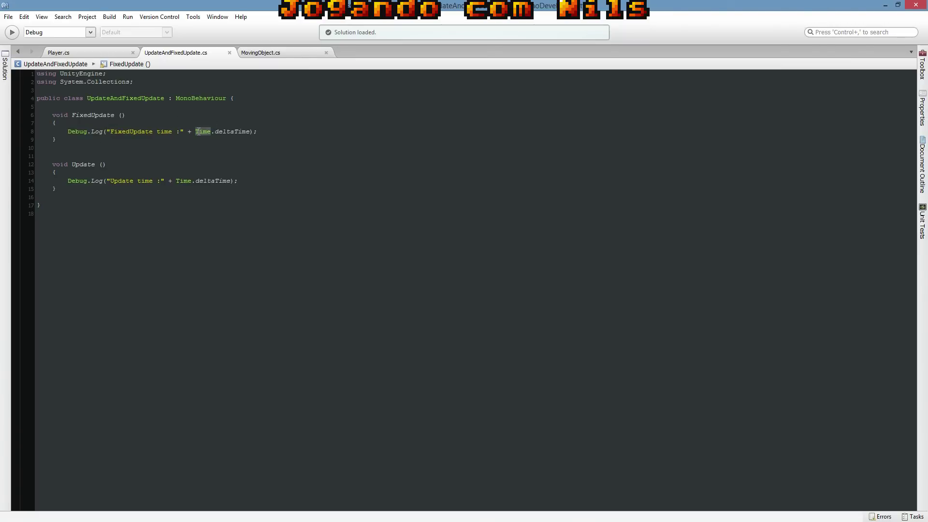
drag(196, 131, 250, 132)
Step: Highlight Update's logged message on line 14, then return to Unity
drag(107, 181, 229, 179)
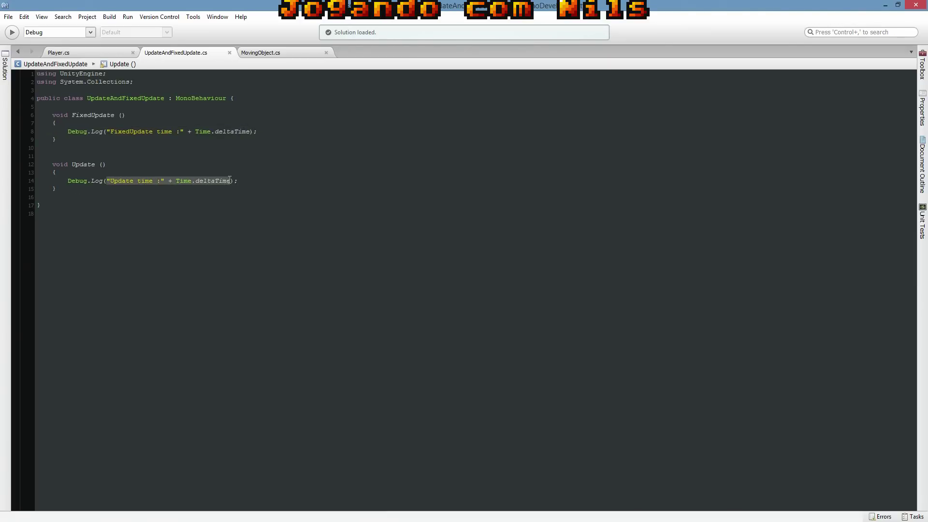
click(100, 164)
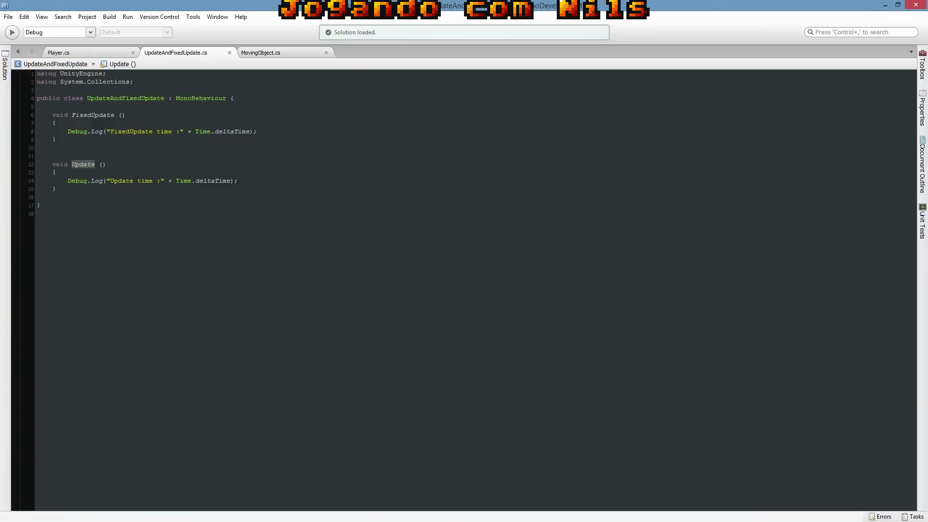
key(alt+Tab)
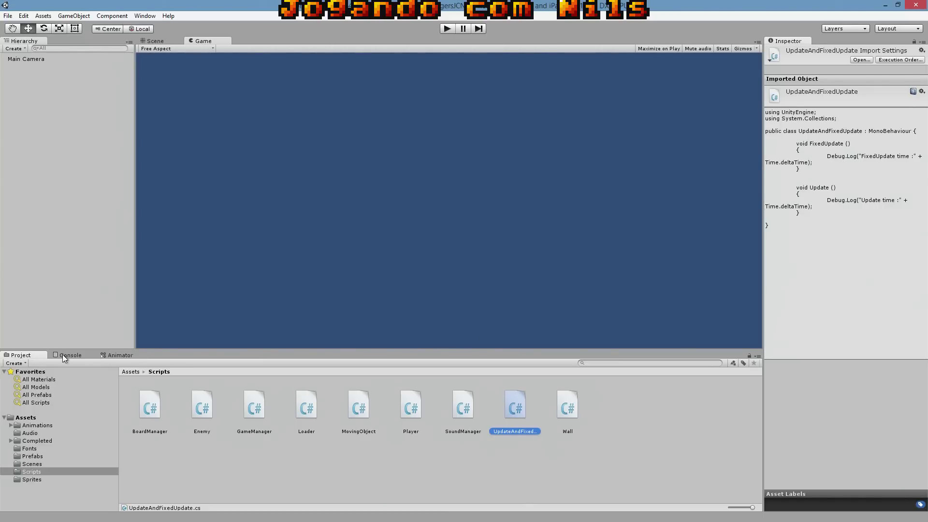
Step: Show the Console with Ctrl+Shift+C, maximize it, and play the scene to log deltaTime
click(142, 16)
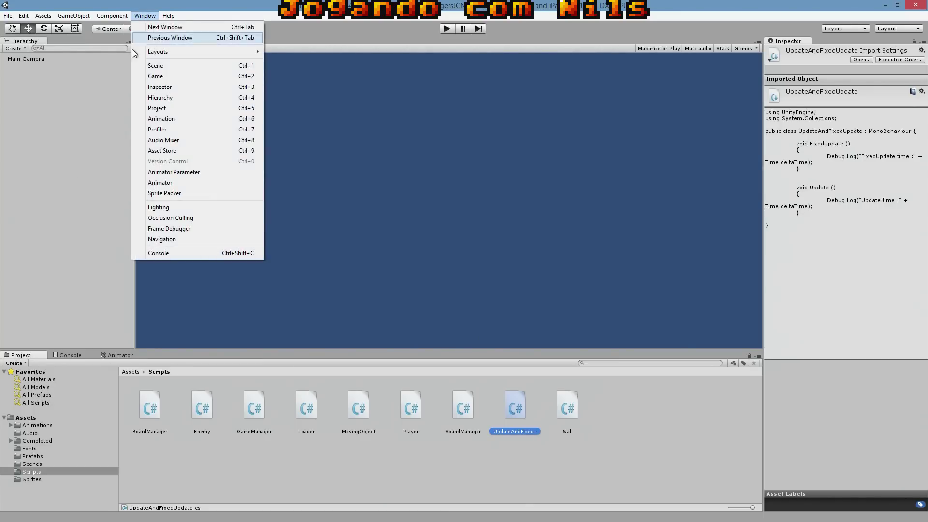
click(97, 224)
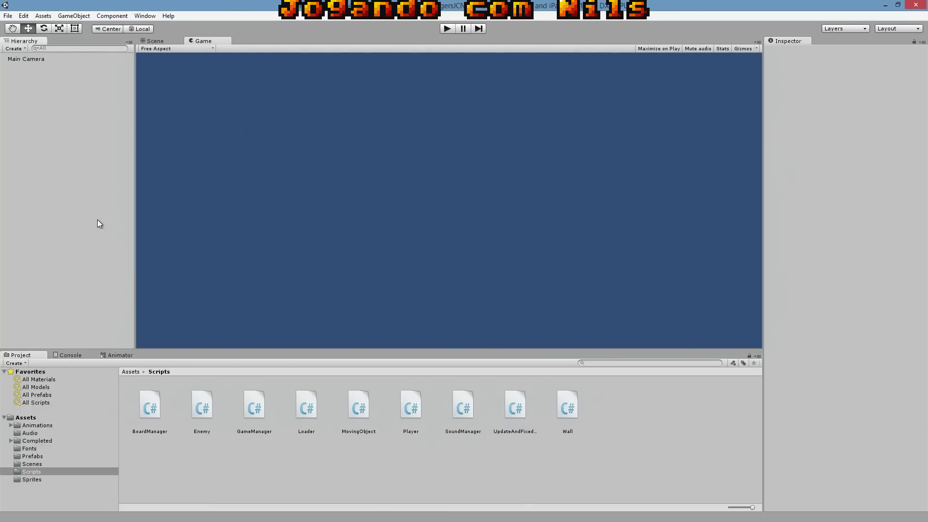
key(ctrl+shift+c)
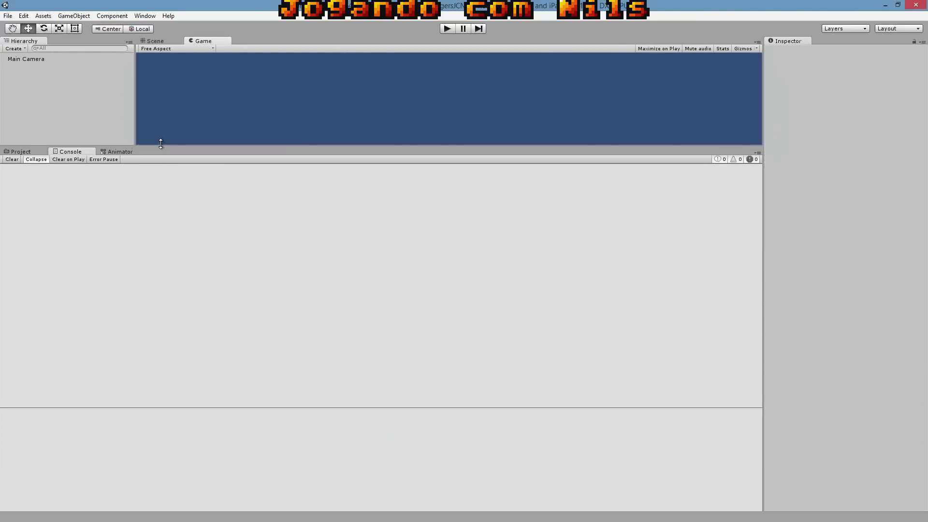
drag(157, 348, 78, 245)
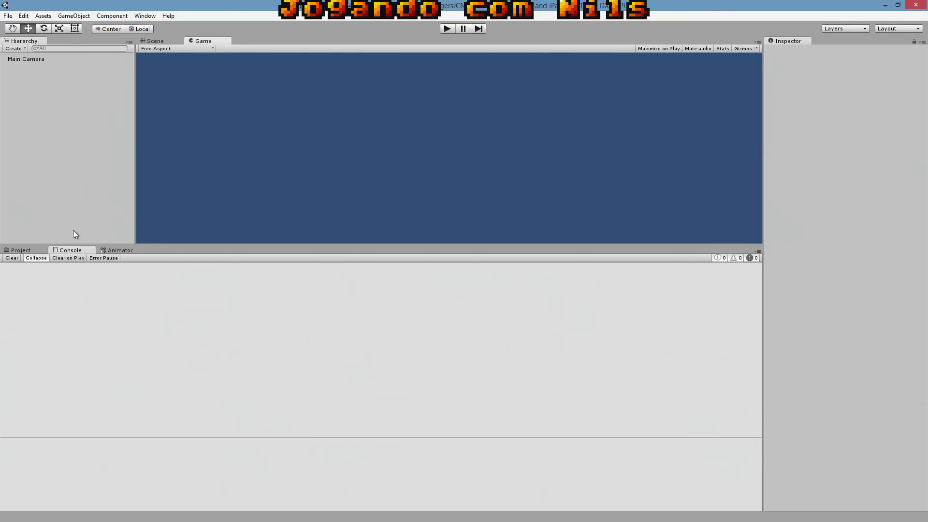
click(759, 252)
click(762, 271)
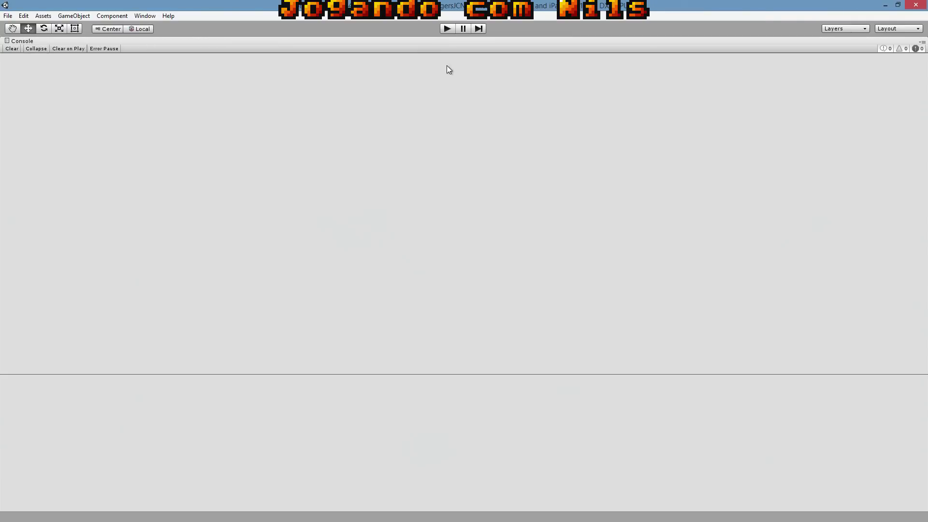
click(446, 29)
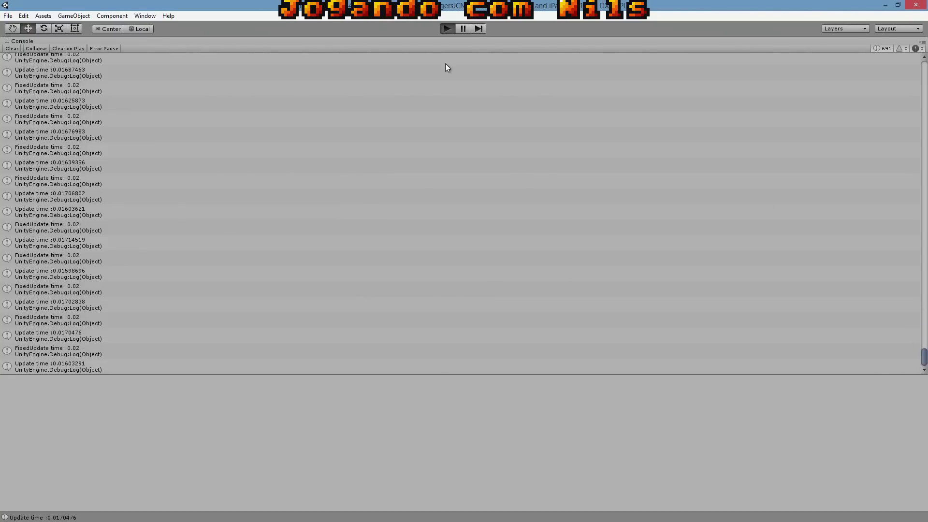
Step: Stop the game, scroll the Console to the top, and view a FixedUpdate entry's line-8 trace
click(447, 28)
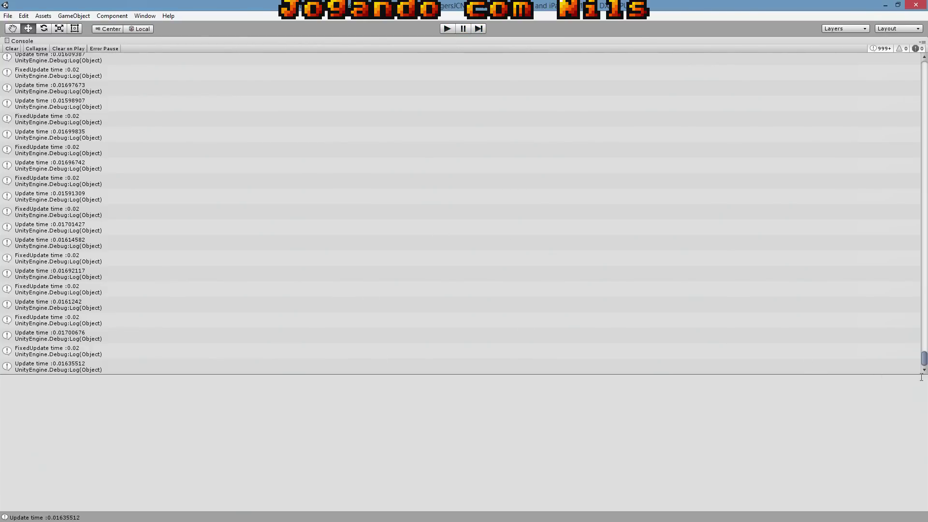
drag(923, 359, 924, 66)
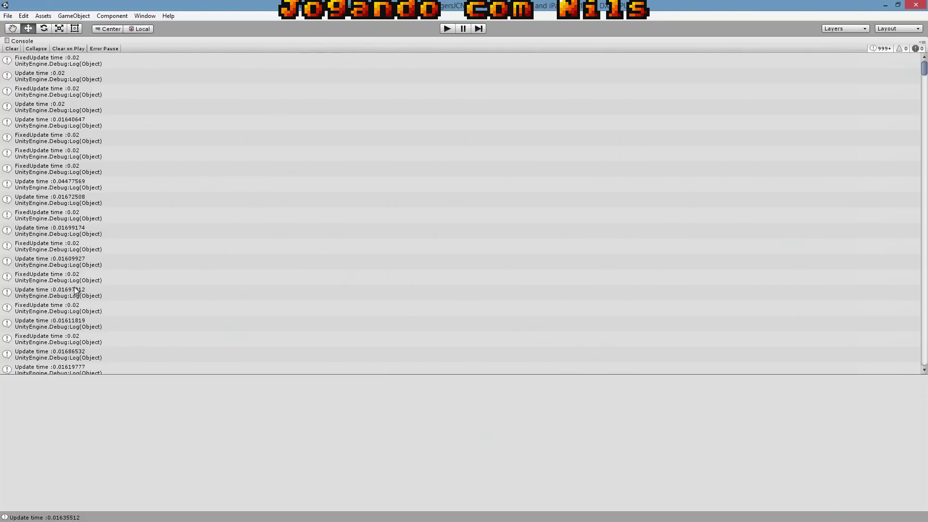
click(125, 273)
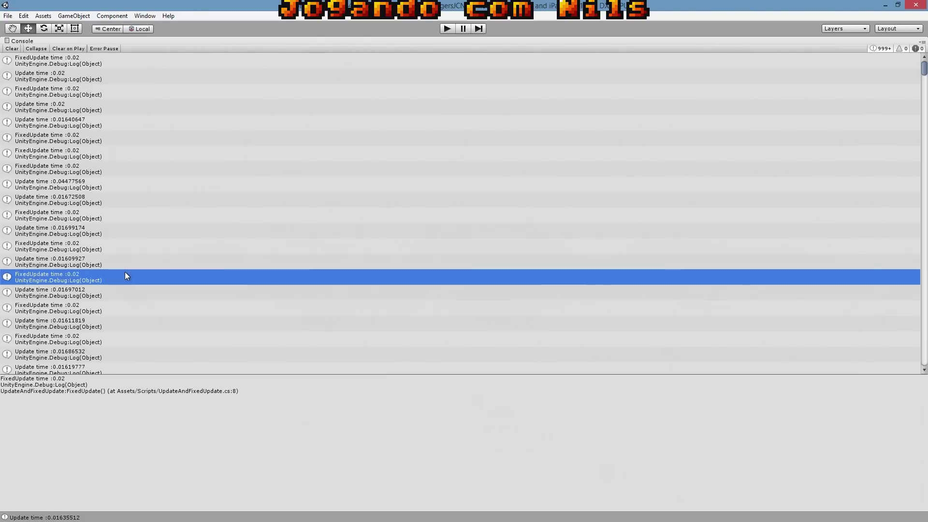
scroll(112, 262, down, 3)
scroll(151, 261, down, 3)
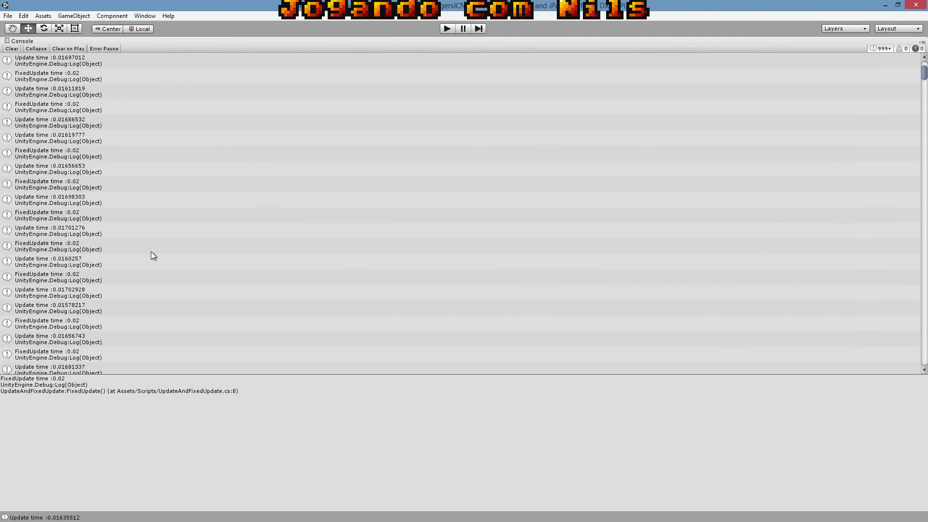
scroll(148, 232, down, 3)
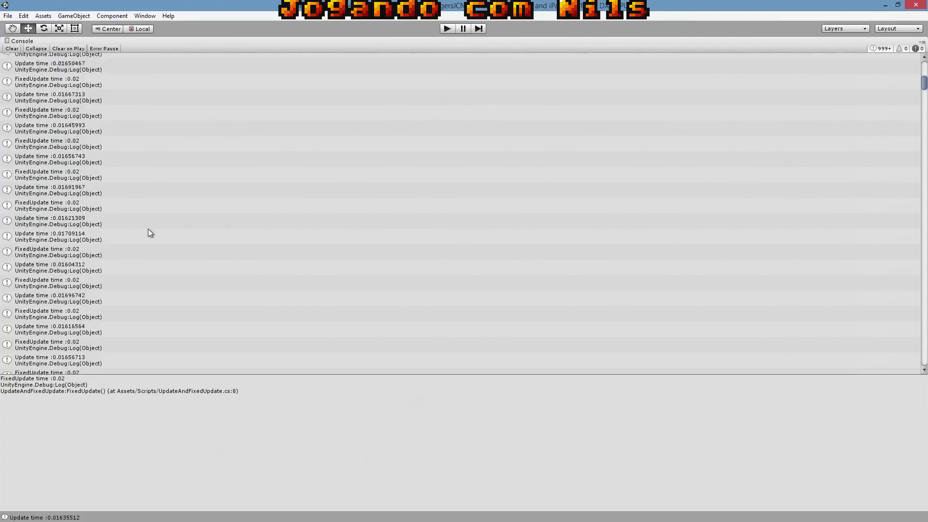
scroll(74, 212, down, 3)
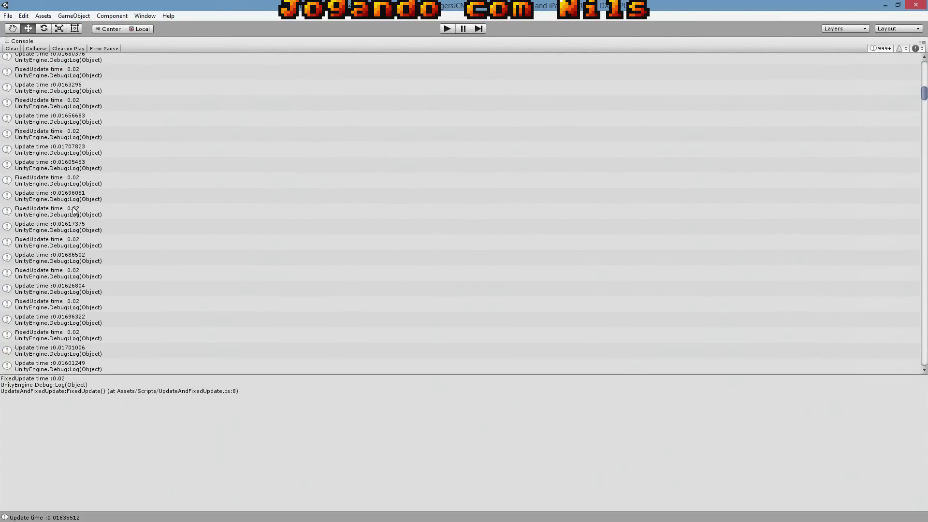
Step: Enable Console Collapse and scroll up to the top, where FixedUpdate 0.02 counts 462
click(38, 49)
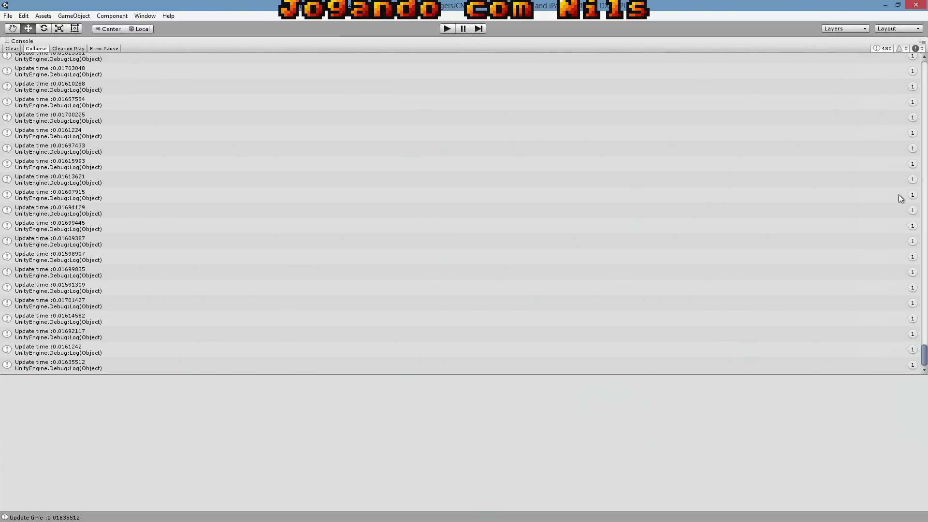
scroll(868, 200, up, 3)
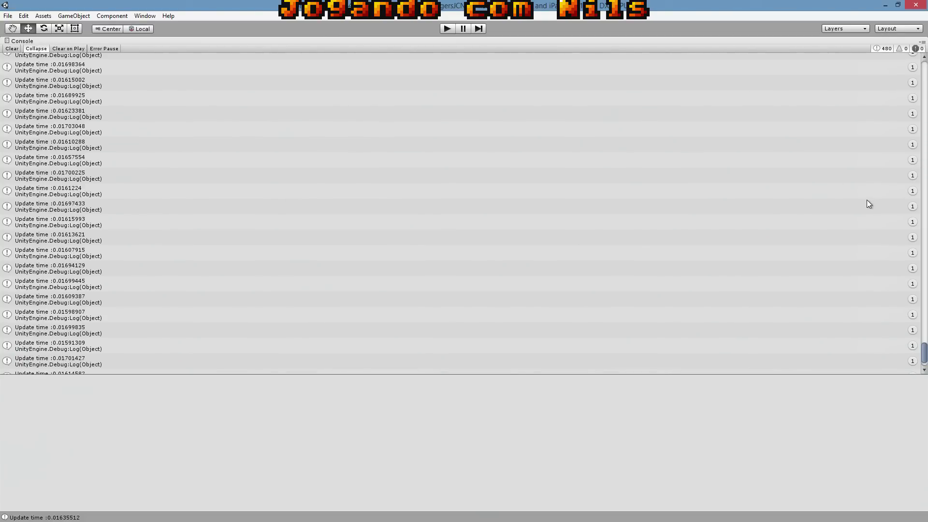
scroll(866, 201, up, 2)
scroll(860, 205, up, 2)
scroll(859, 208, up, 2)
scroll(856, 213, up, 2)
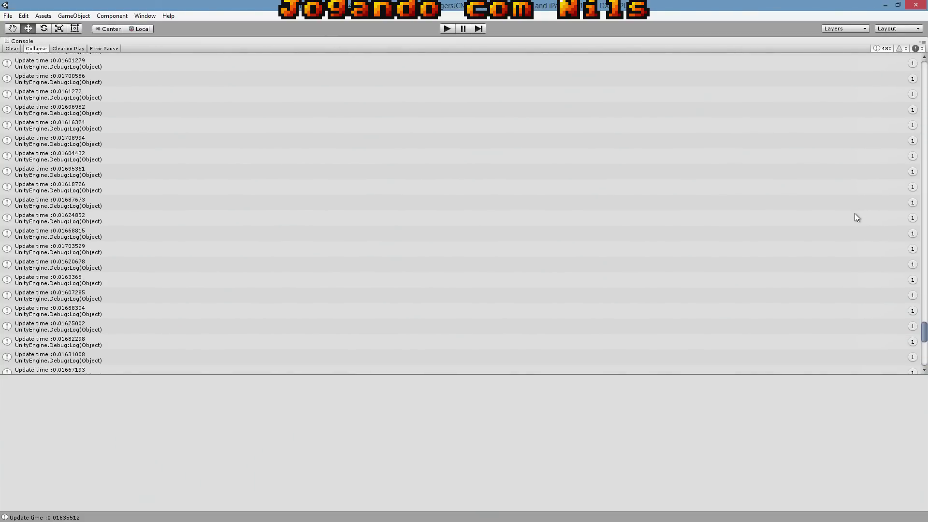
scroll(855, 215, up, 2)
scroll(854, 222, up, 2)
scroll(851, 225, up, 2)
scroll(847, 224, up, 2)
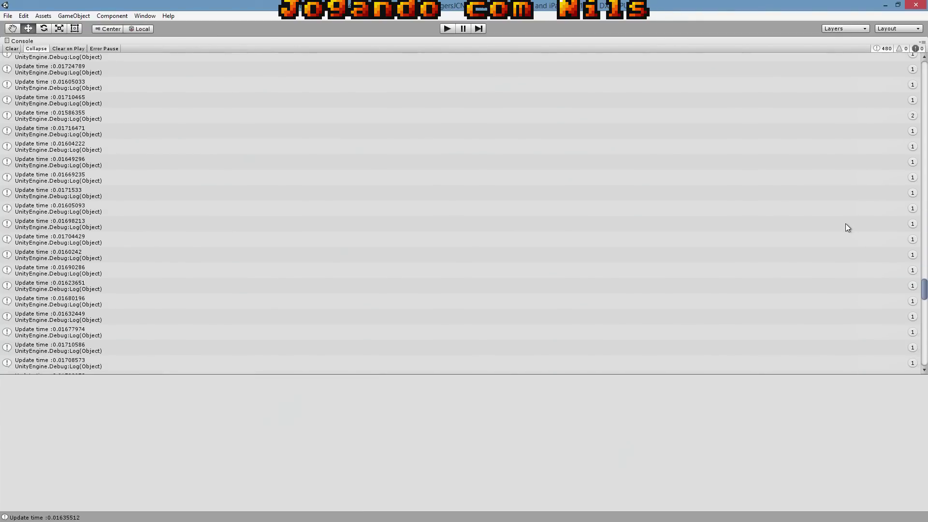
scroll(845, 223, up, 10)
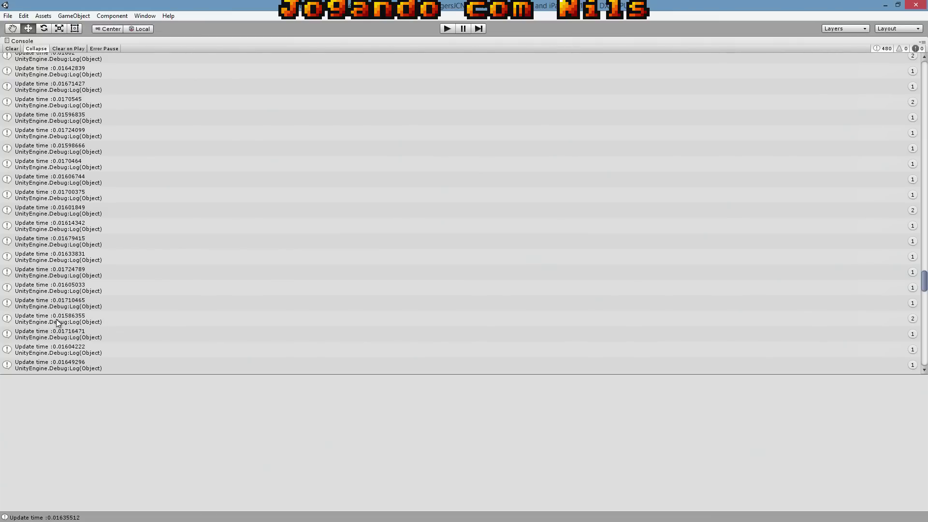
scroll(482, 222, up, 5)
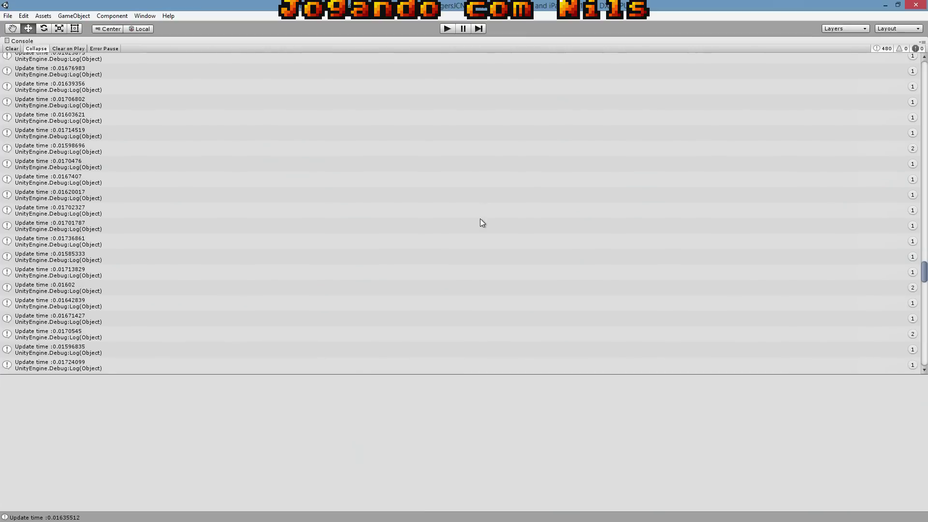
scroll(489, 233, up, 3)
scroll(503, 246, up, 5)
scroll(513, 250, up, 5)
scroll(513, 250, up, 5)
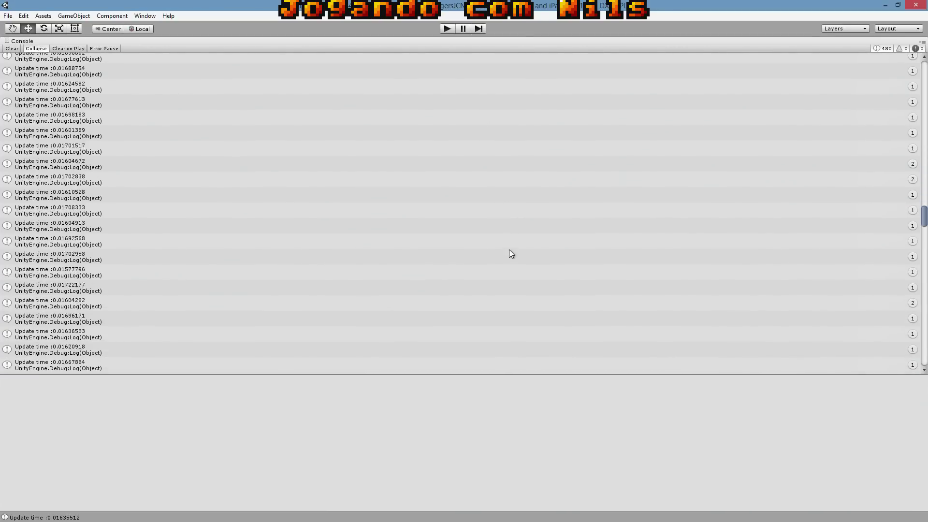
scroll(509, 250, up, 5)
scroll(532, 262, up, 3)
scroll(527, 269, up, 3)
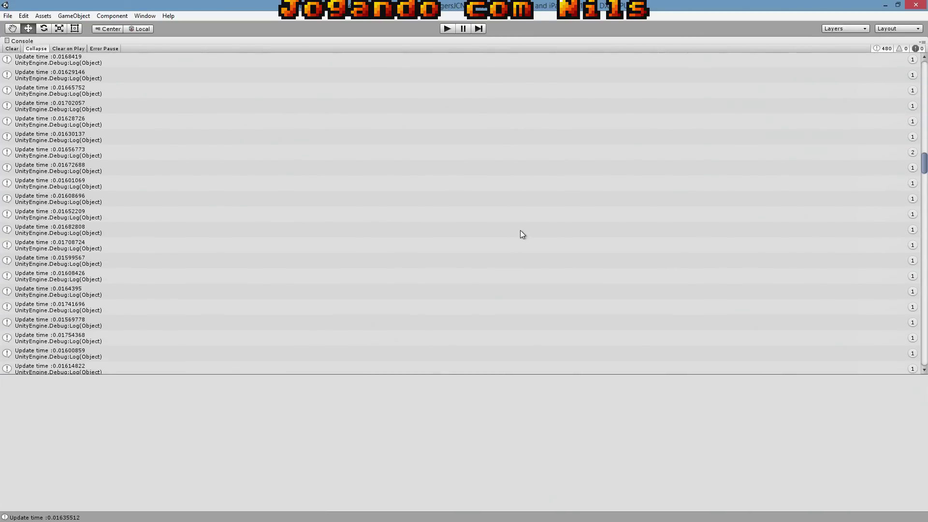
scroll(880, 124, up, 5)
scroll(911, 136, up, 5)
scroll(909, 154, up, 3)
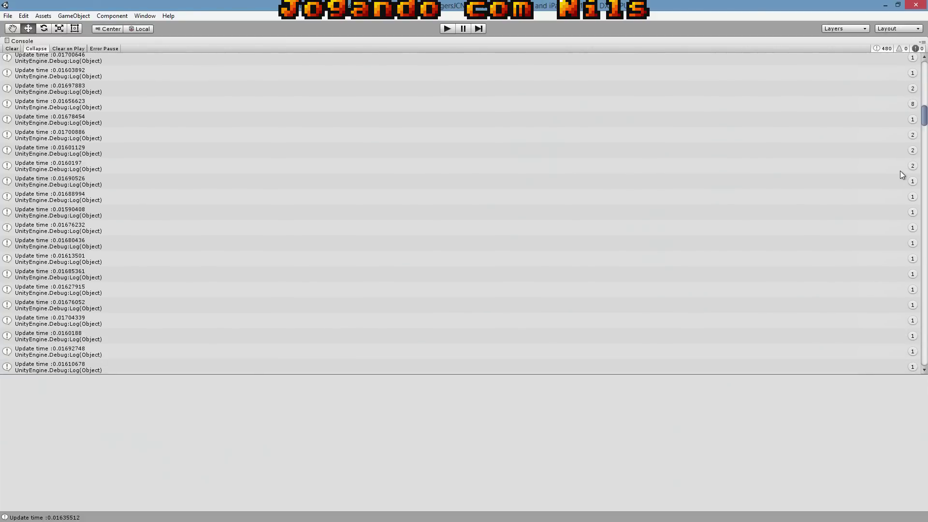
scroll(898, 173, up, 3)
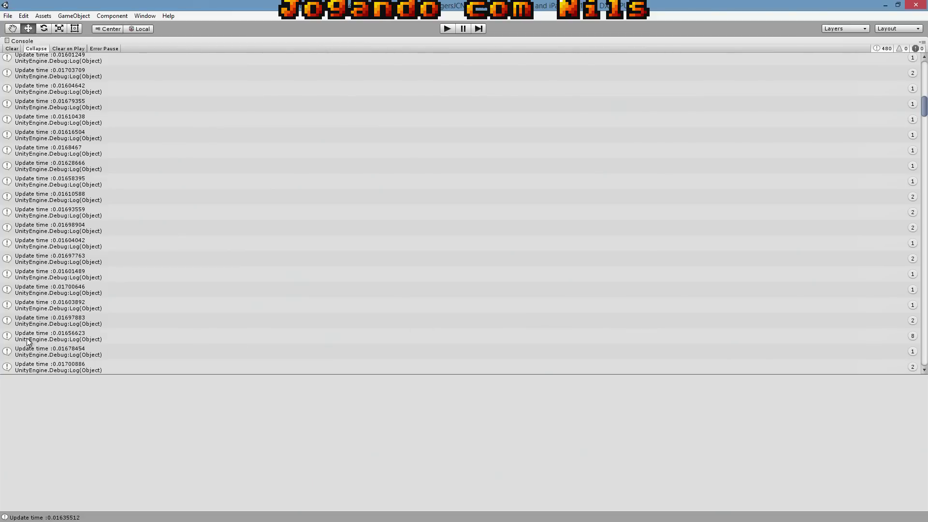
scroll(604, 198, up, 3)
scroll(683, 221, up, 3)
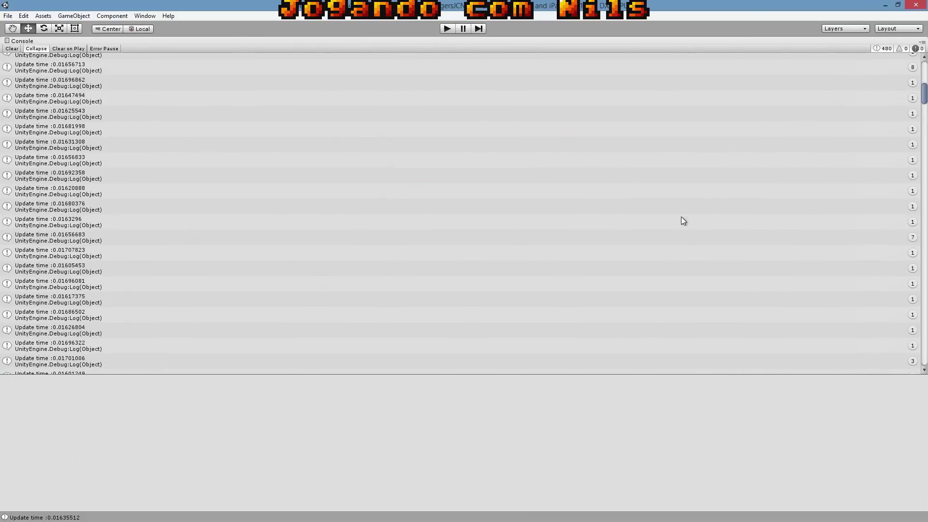
scroll(696, 227, up, 3)
scroll(691, 237, up, 3)
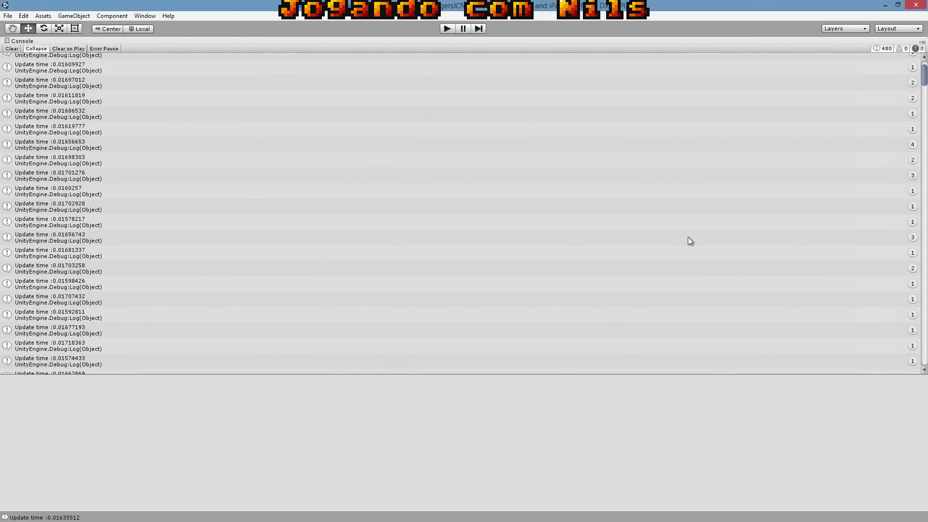
scroll(689, 241, up, 2)
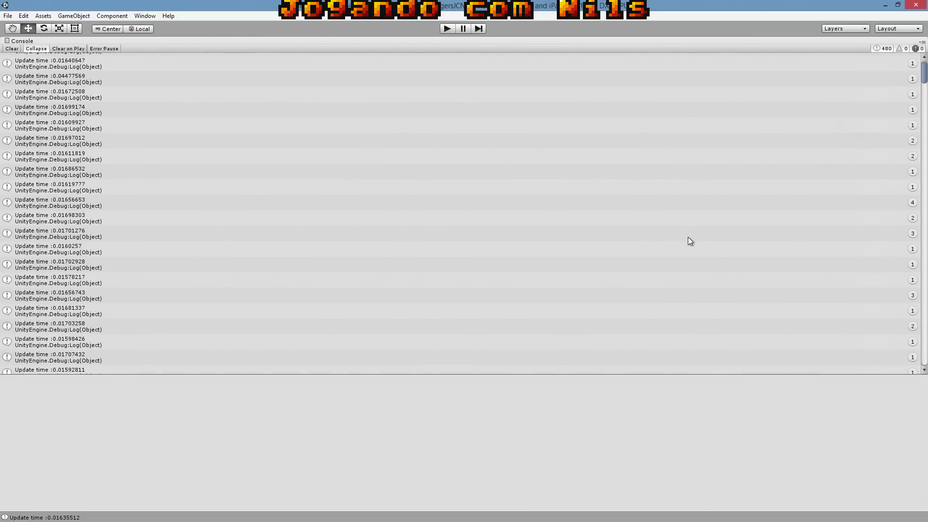
scroll(690, 240, up, 2)
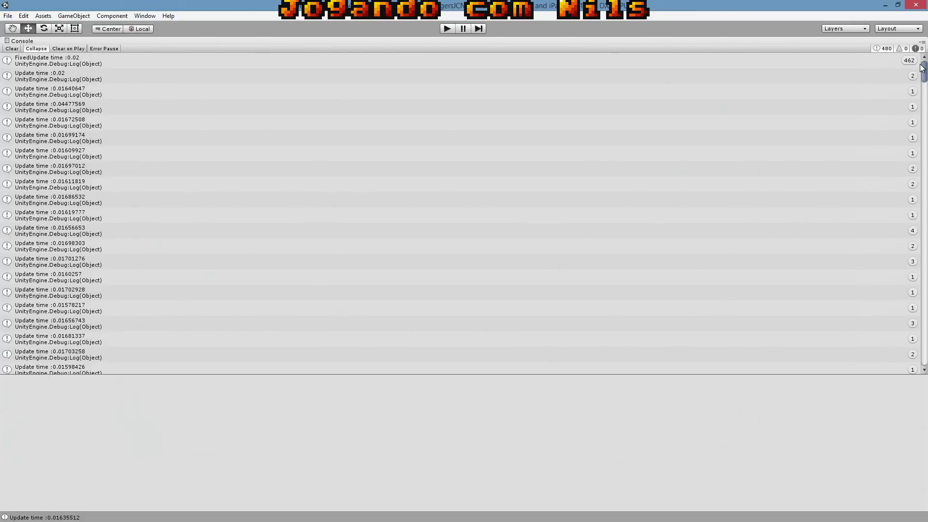
scroll(925, 71, down, 3)
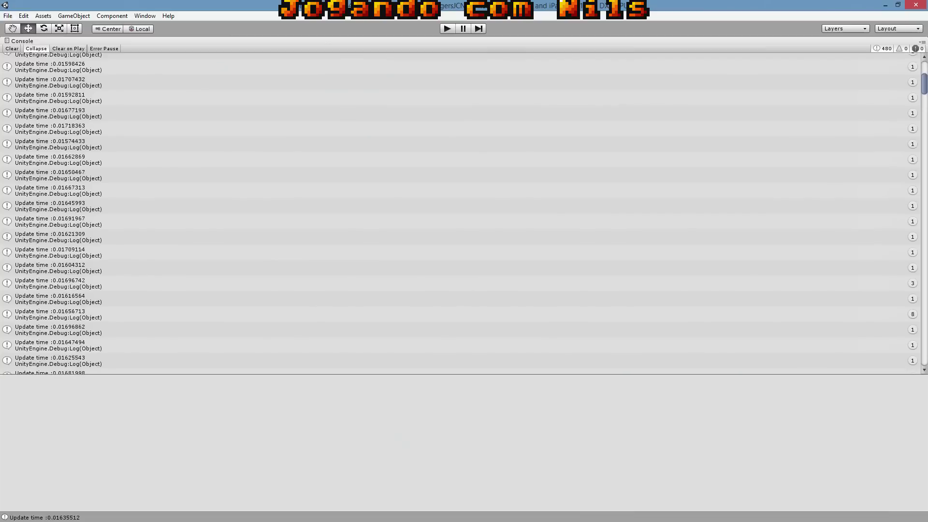
scroll(925, 71, up, 3)
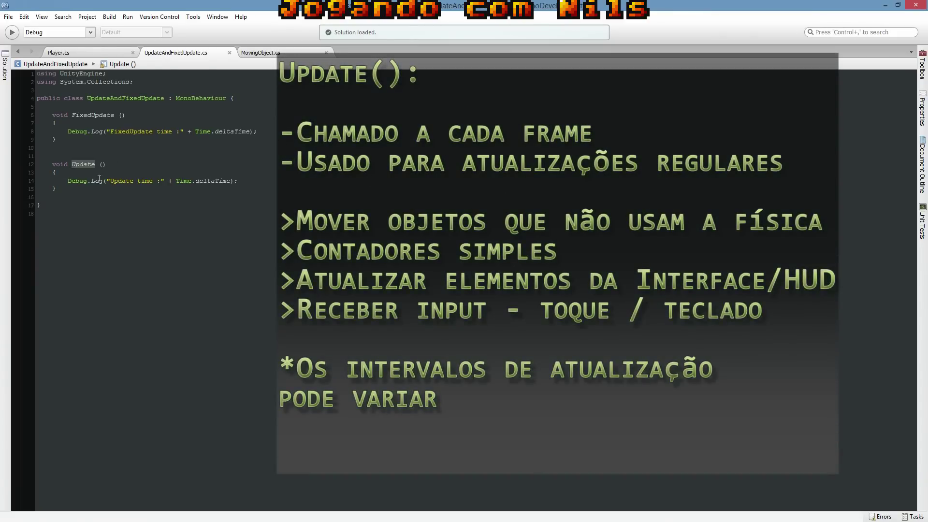
click(122, 161)
click(119, 115)
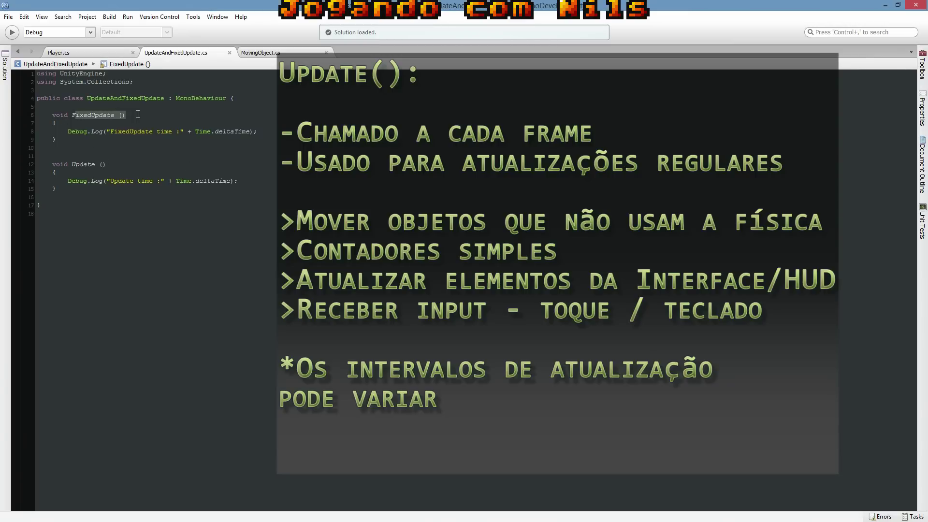